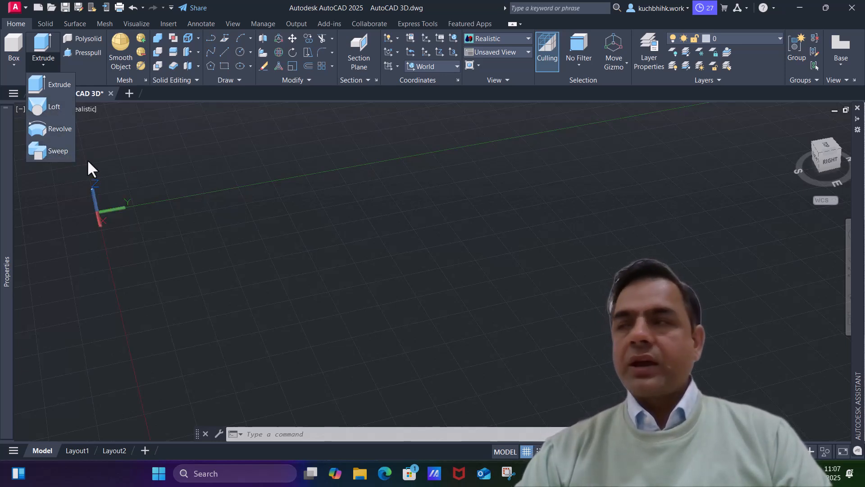
pyautogui.click(14, 61)
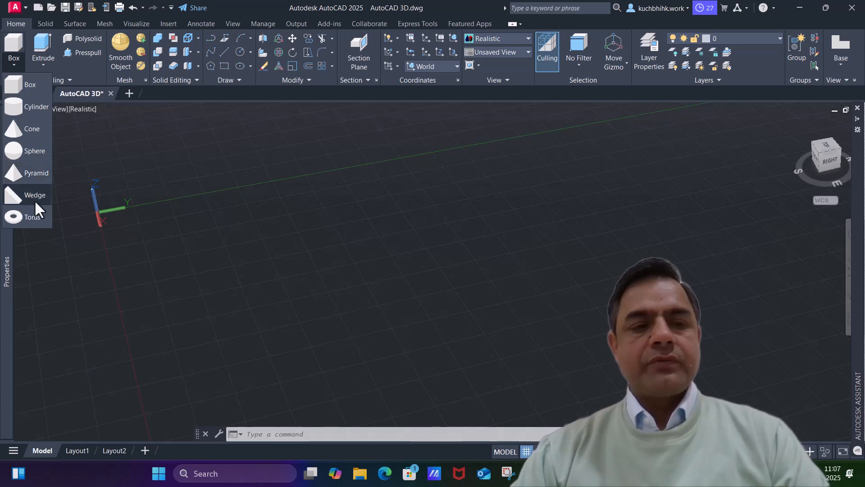
pyautogui.click(42, 62)
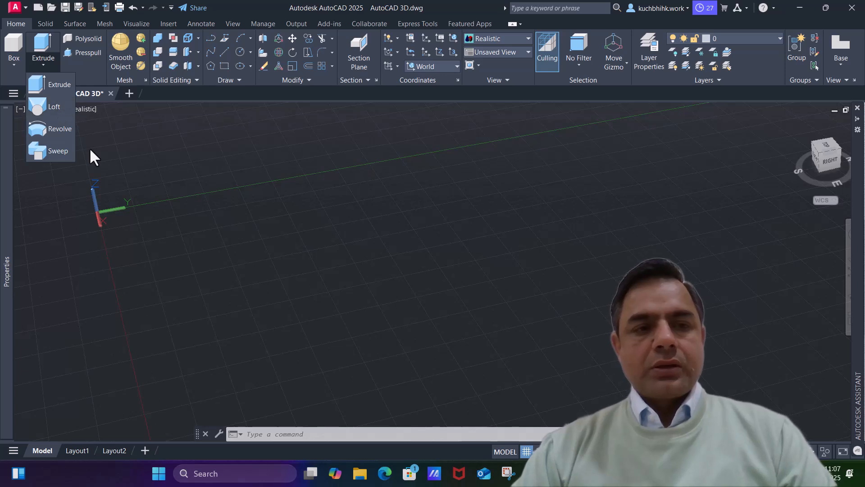
pyautogui.click(146, 161)
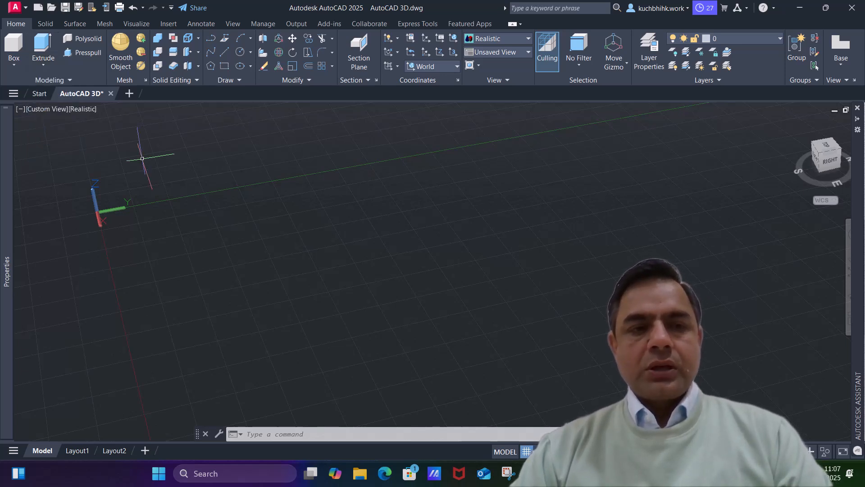
pyautogui.click(171, 80)
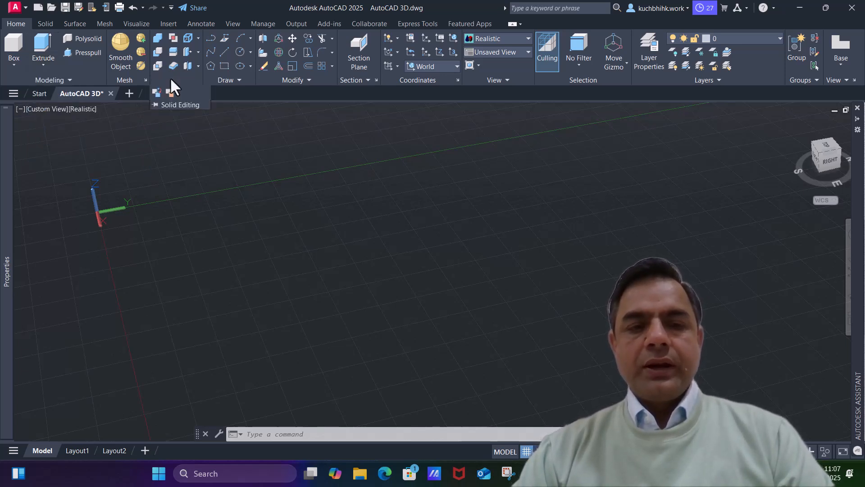
pyautogui.click(198, 38)
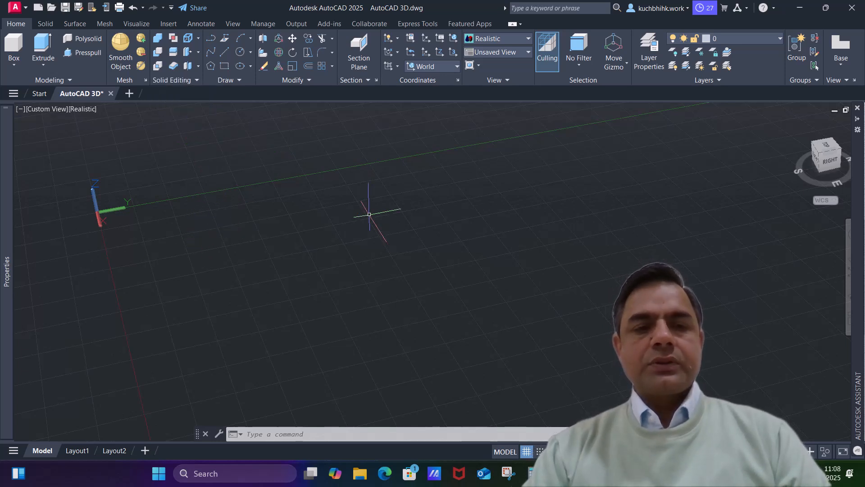
pyautogui.write('soli')
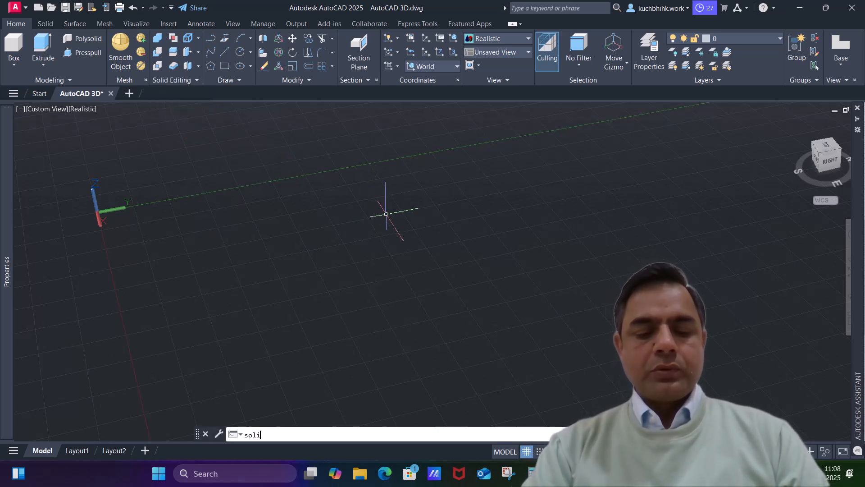
pyautogui.write('d')
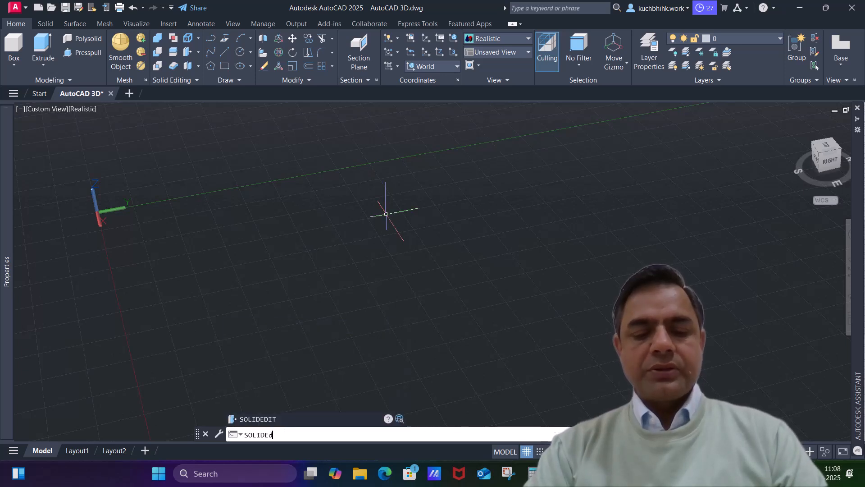
pyautogui.write('edit')
pyautogui.press('Return')
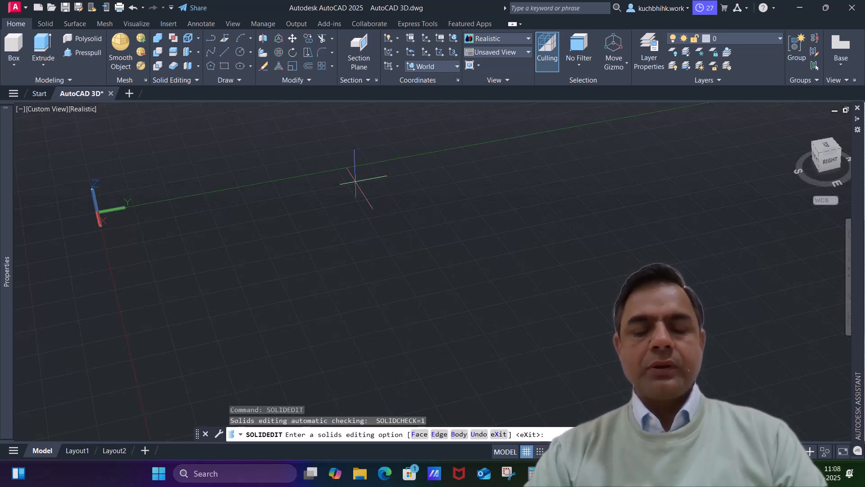
pyautogui.rightClick(345, 136)
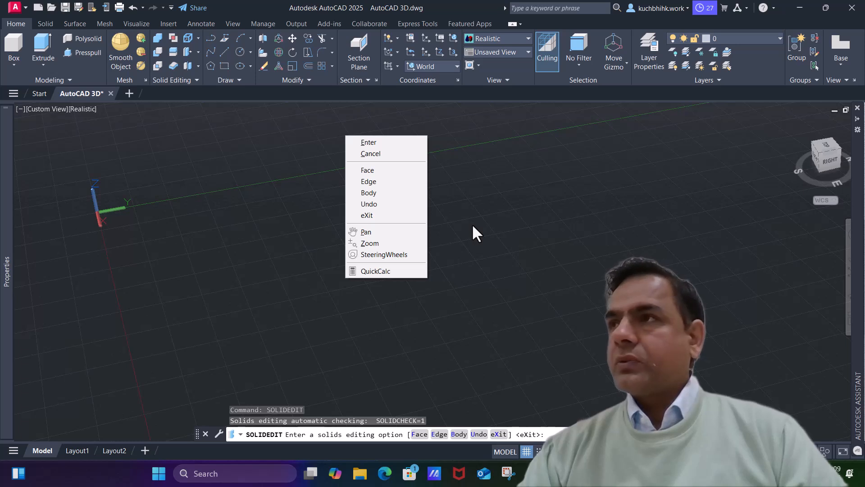
pyautogui.click(458, 225)
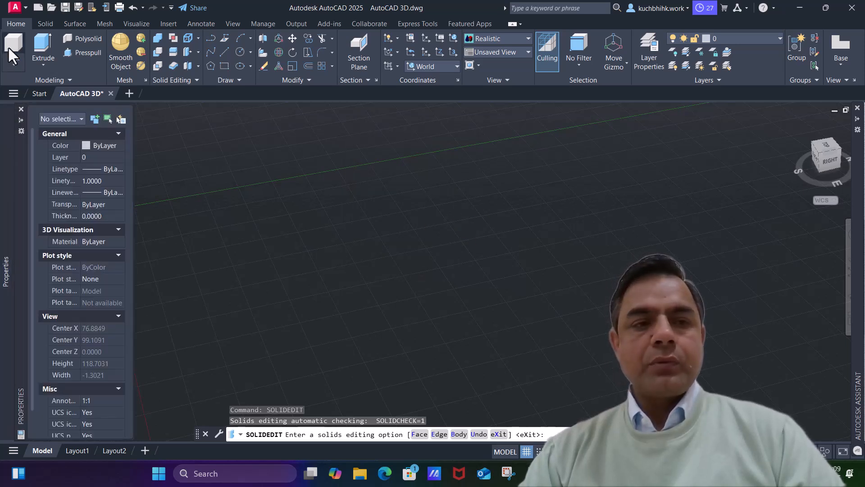
pyautogui.click(14, 45)
pyautogui.click(217, 229)
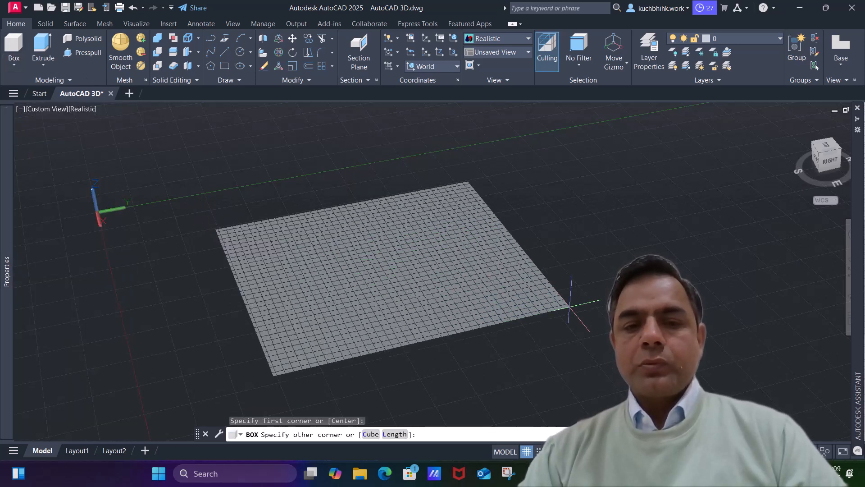
pyautogui.write('@')
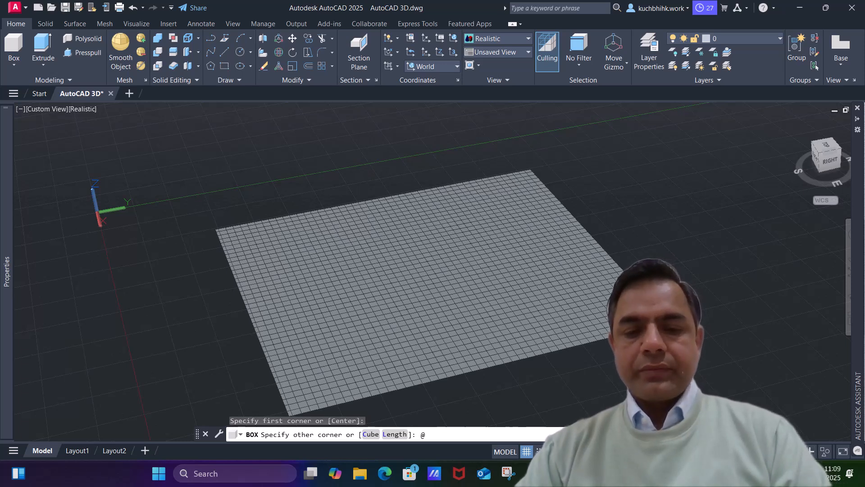
pyautogui.write('10')
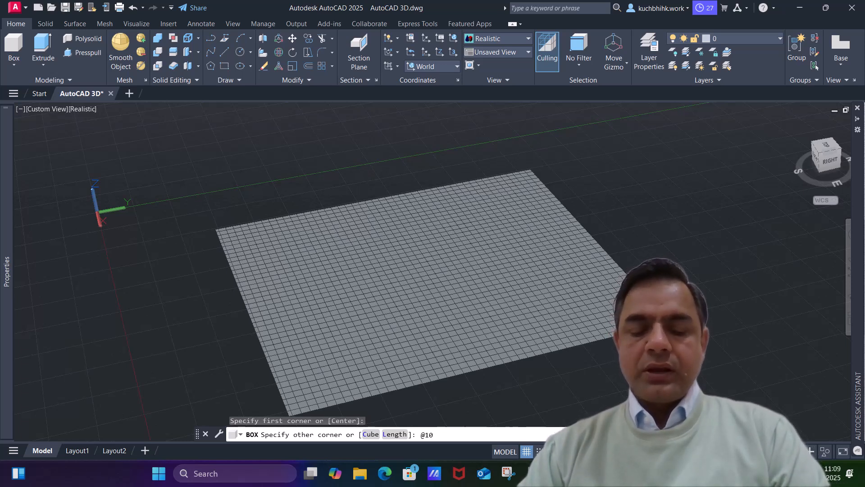
pyautogui.write('0,50,50')
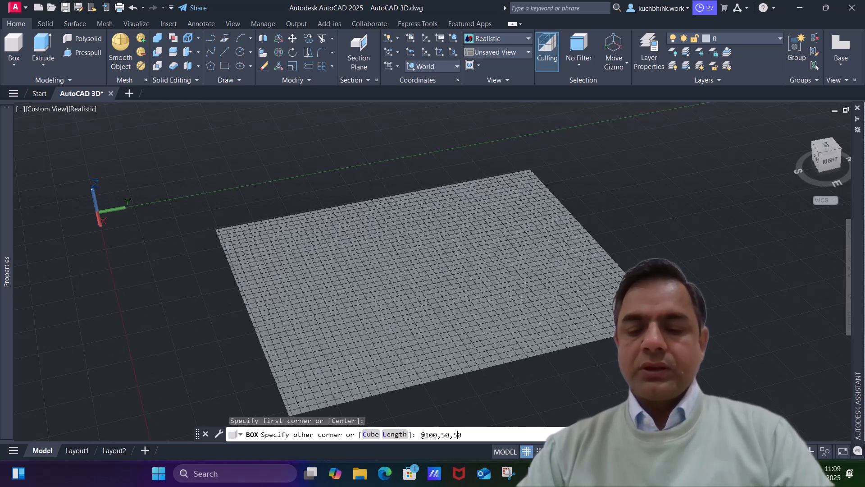
pyautogui.press('Return')
pyautogui.scroll(-5, 388, 311)
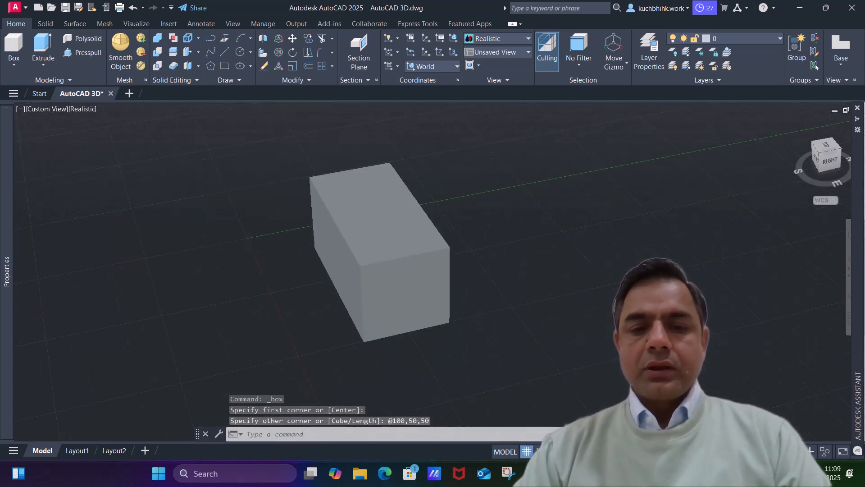
# Set the viewport's visual style to Shaded with edges.
pyautogui.keyDown('shift'); pyautogui.moveTo(392, 311); pyautogui.dragTo(418, 310, button='middle'); pyautogui.keyUp('shift')
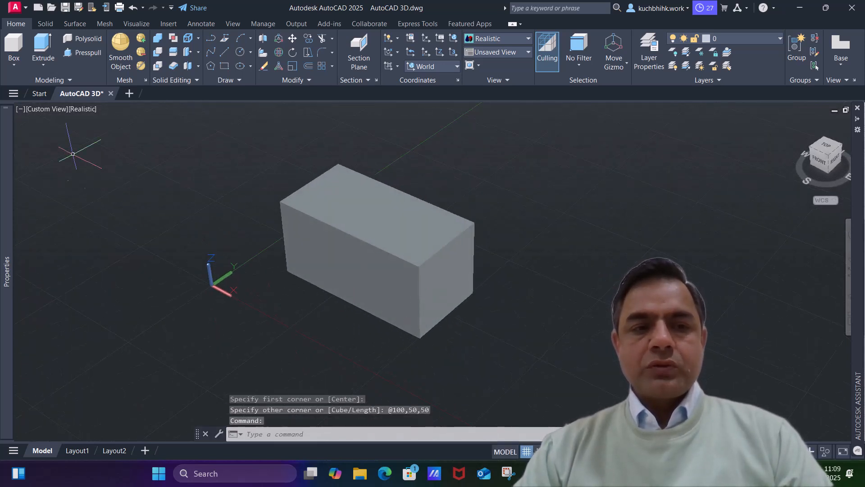
pyautogui.click(84, 109)
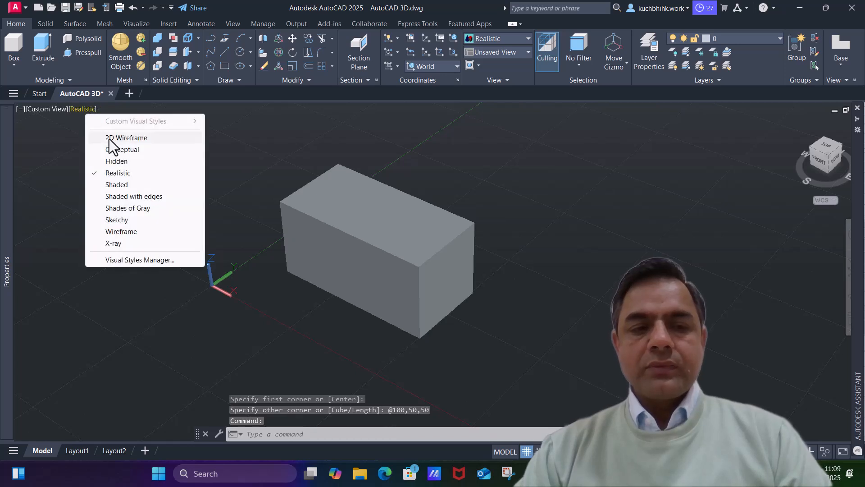
pyautogui.click(130, 198)
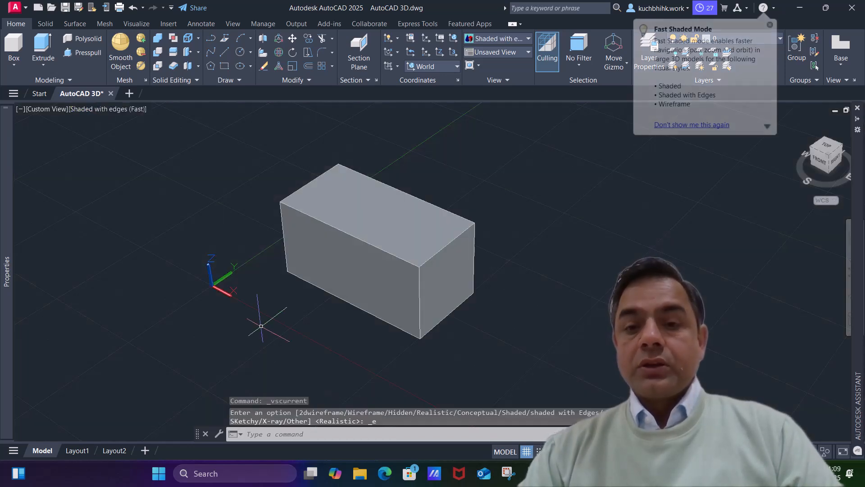
pyautogui.moveTo(560, 212)
pyautogui.keyDown('shift'); pyautogui.mouseDown(button='middle')
pyautogui.moveTo(626, 222)
pyautogui.moveTo(628, 247)
pyautogui.moveTo(432, 234)
pyautogui.moveTo(619, 249)
pyautogui.moveTo(519, 249)
pyautogui.mouseUp(button='middle'); pyautogui.keyUp('shift')
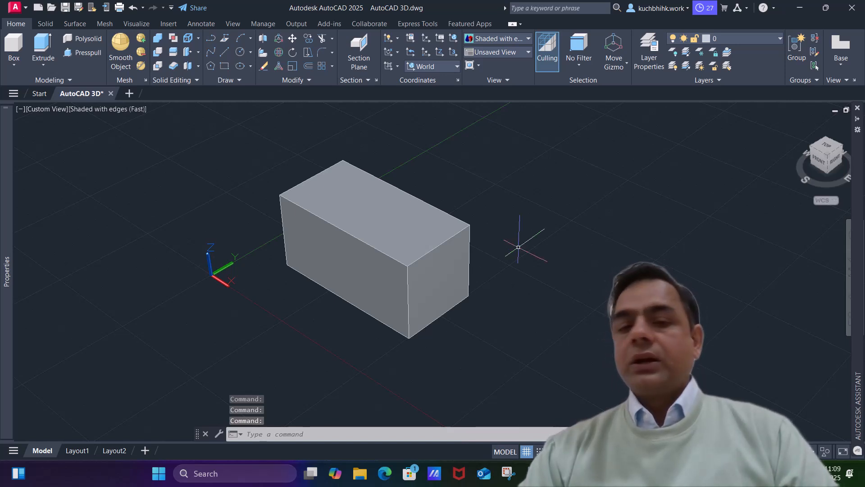
pyautogui.moveTo(479, 194); pyautogui.dragTo(498, 205, button='middle')
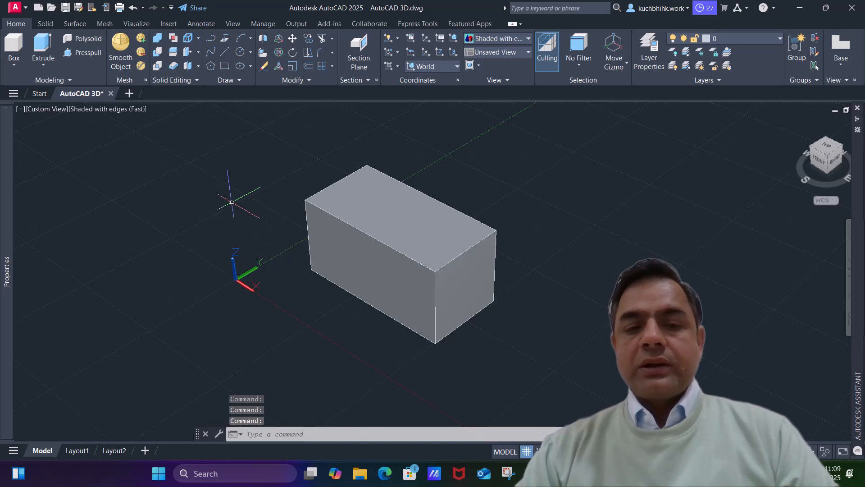
pyautogui.moveTo(247, 199); pyautogui.dragTo(284, 194, button='middle')
# Copy the four top-face edges of the box about 64 units straight up using SOLIDEDIT's edge Copy option with Ortho on.
pyautogui.click(198, 39)
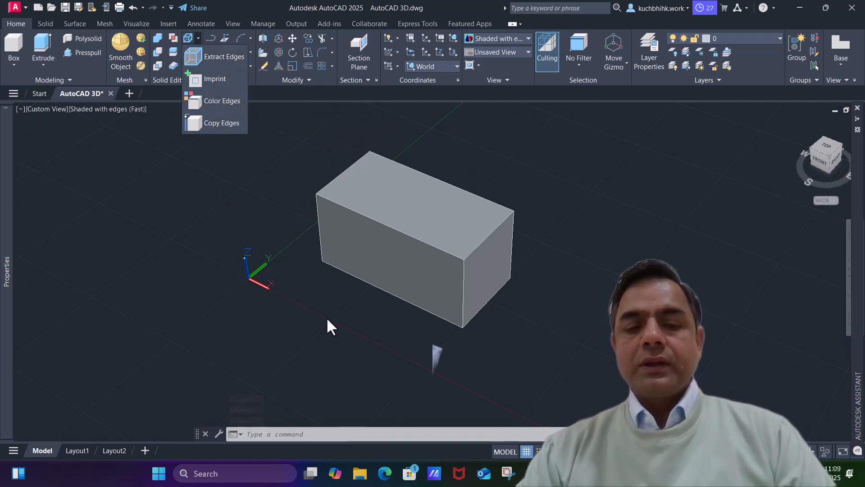
pyautogui.write('solide')
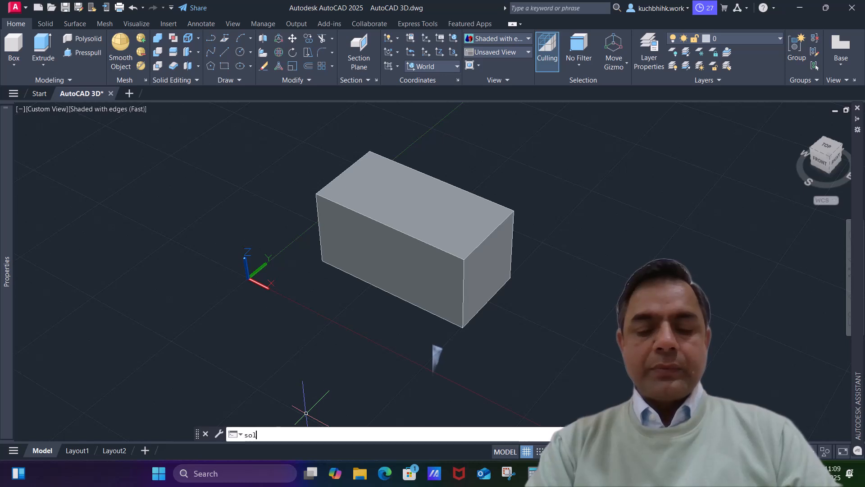
pyautogui.press('Return')
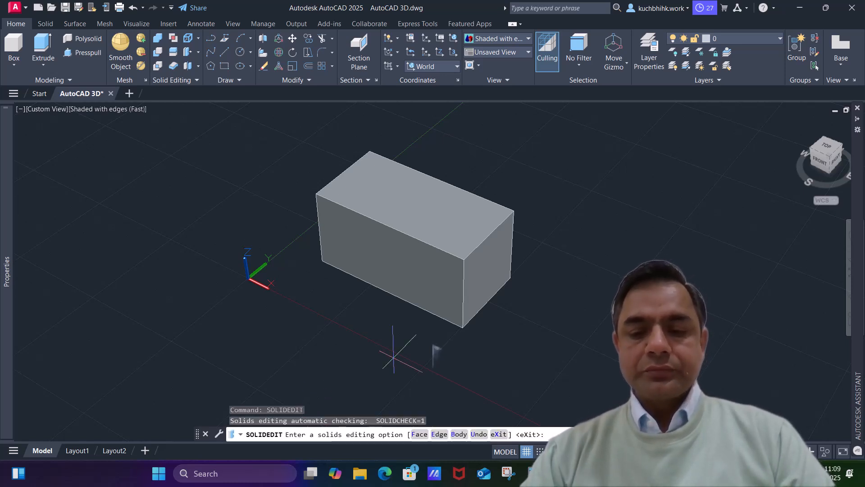
pyautogui.click(440, 434)
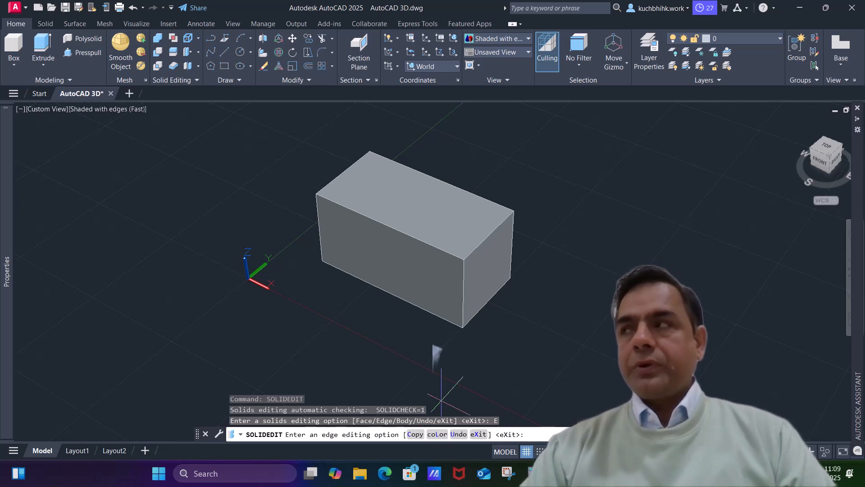
pyautogui.click(415, 434)
pyautogui.click(341, 203)
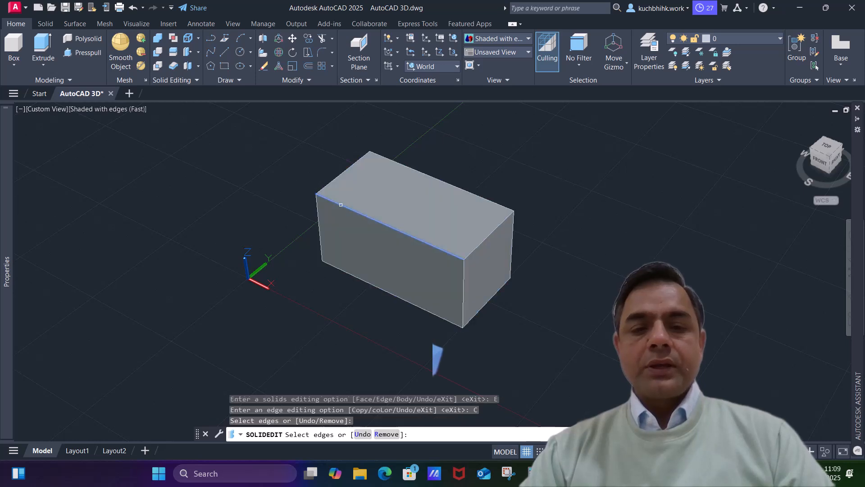
pyautogui.click(338, 175)
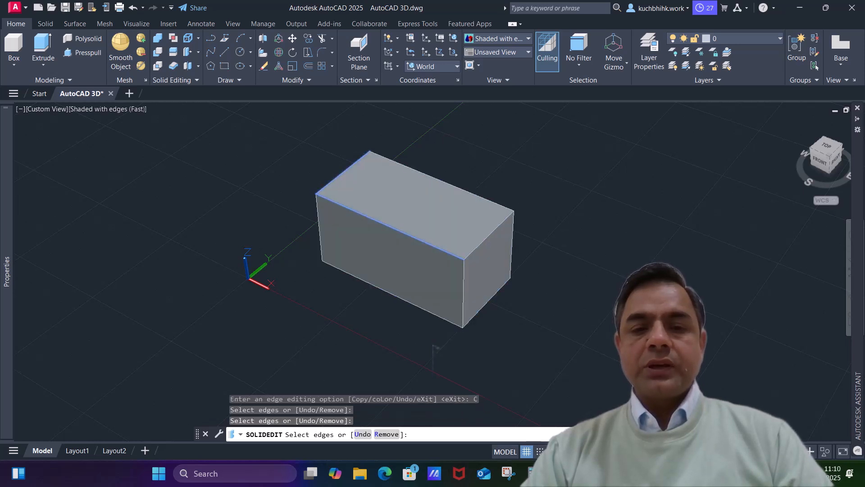
pyautogui.click(499, 223)
pyautogui.rightClick(564, 197)
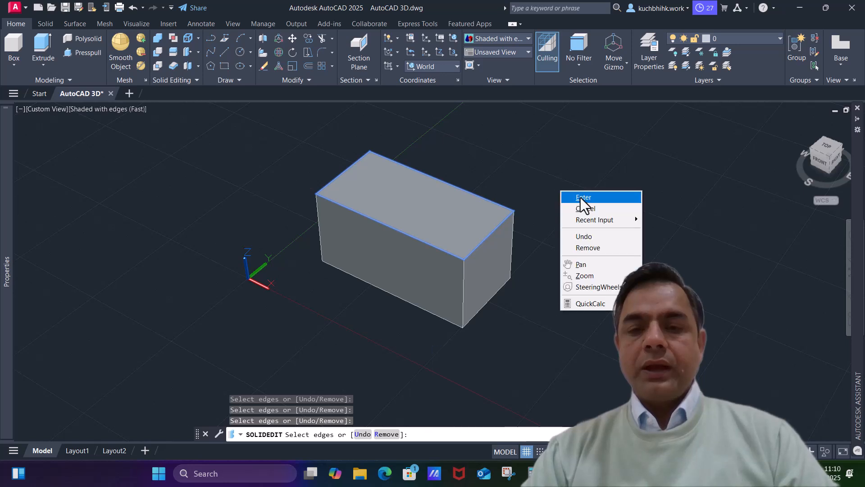
pyautogui.click(580, 198)
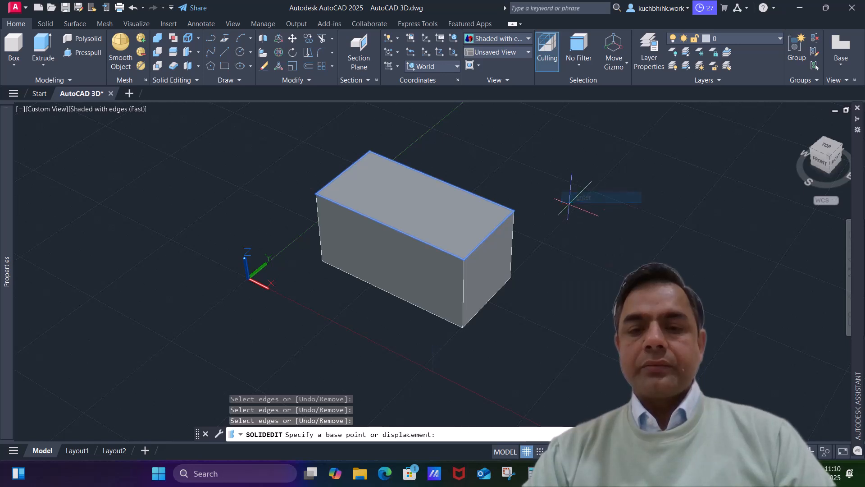
pyautogui.click(464, 260)
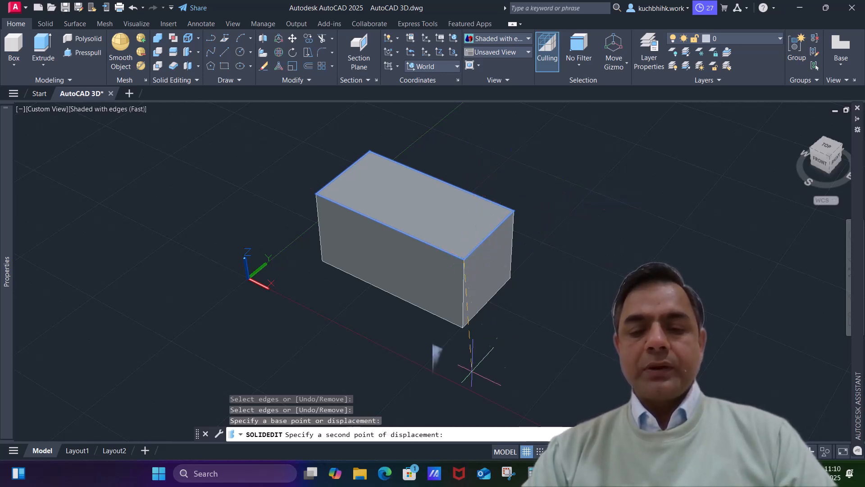
pyautogui.press('F8')
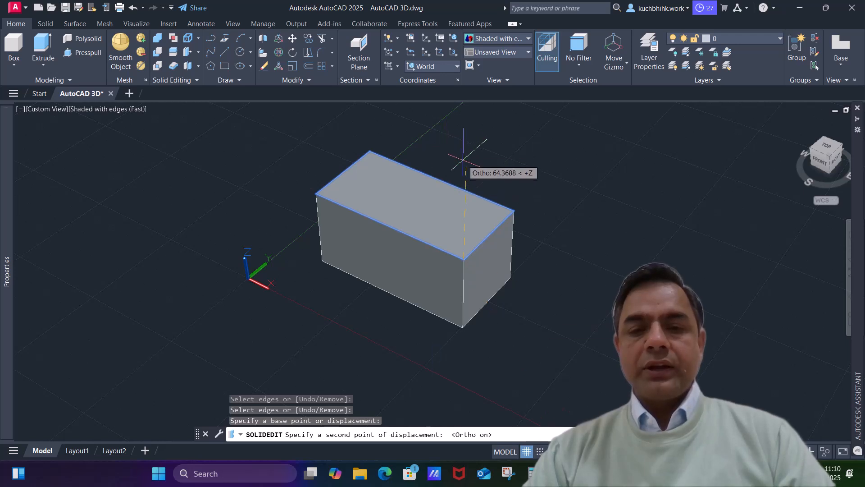
pyautogui.click(464, 155)
pyautogui.scroll(1, 437, 269)
pyautogui.scroll(-4, 498, 233)
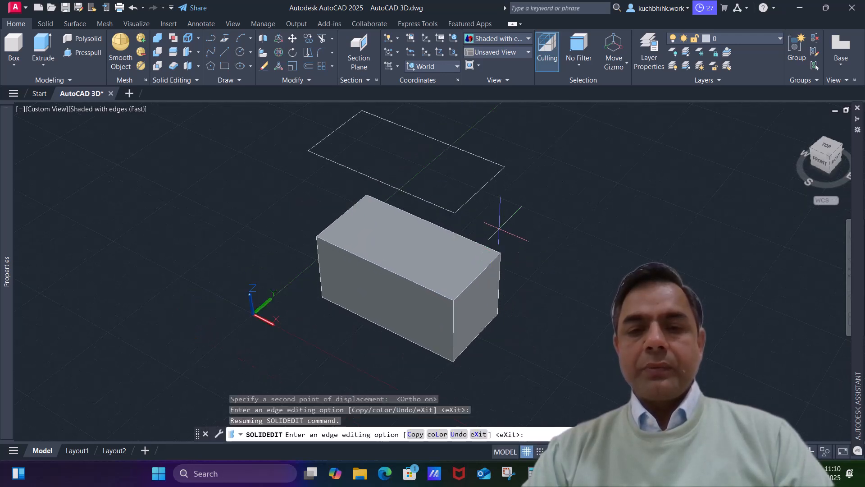
pyautogui.press('Escape')
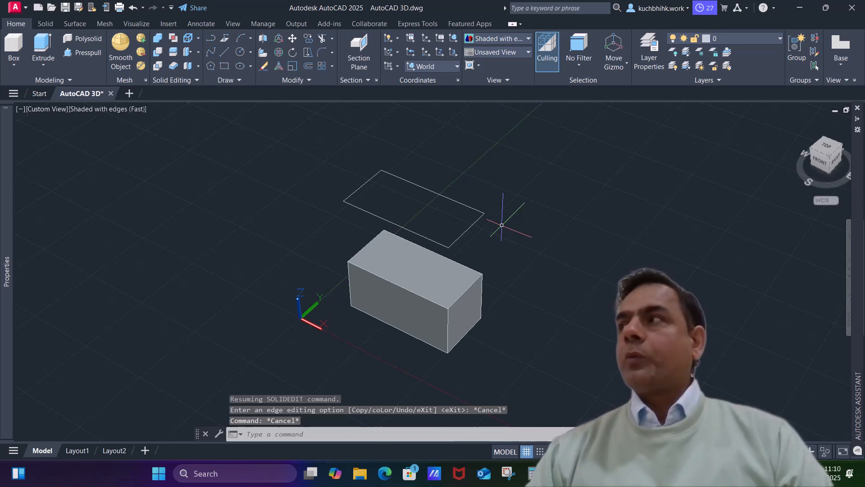
# Draw a line from the copied rectangle's front corner down to the matching top corner of the box.
pyautogui.keyDown('shift'); pyautogui.moveTo(533, 241); pyautogui.dragTo(445, 235, button='middle'); pyautogui.keyUp('shift')
pyautogui.scroll(2, 514, 248)
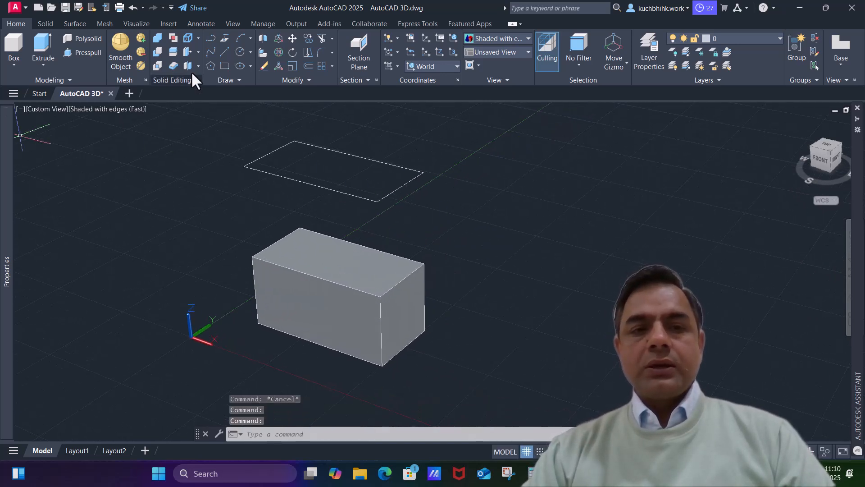
pyautogui.click(225, 51)
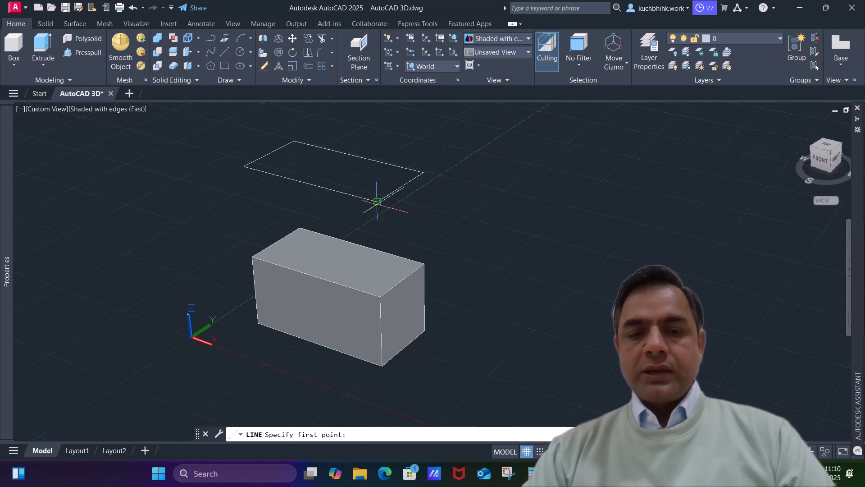
pyautogui.click(377, 201)
pyautogui.click(380, 296)
pyautogui.press('Return')
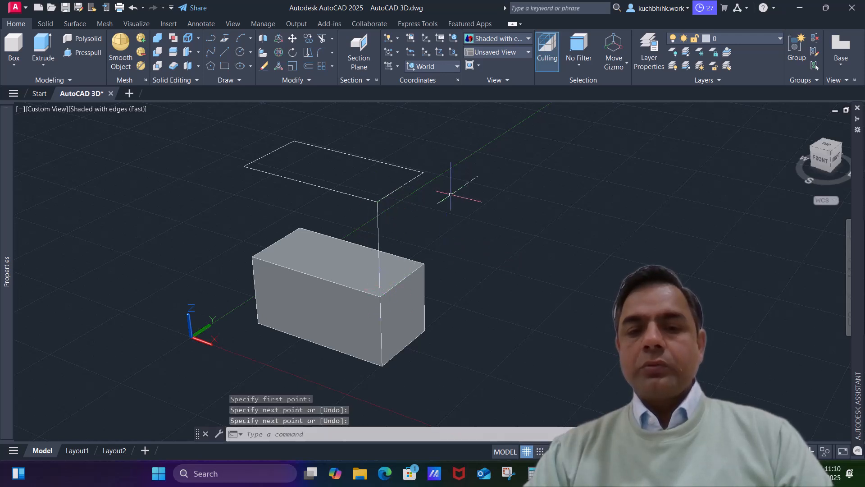
# Draw vertical lines from the copied rectangle's three remaining corners down to the matching top corners of the box.
pyautogui.press('Return')
pyautogui.click(244, 166)
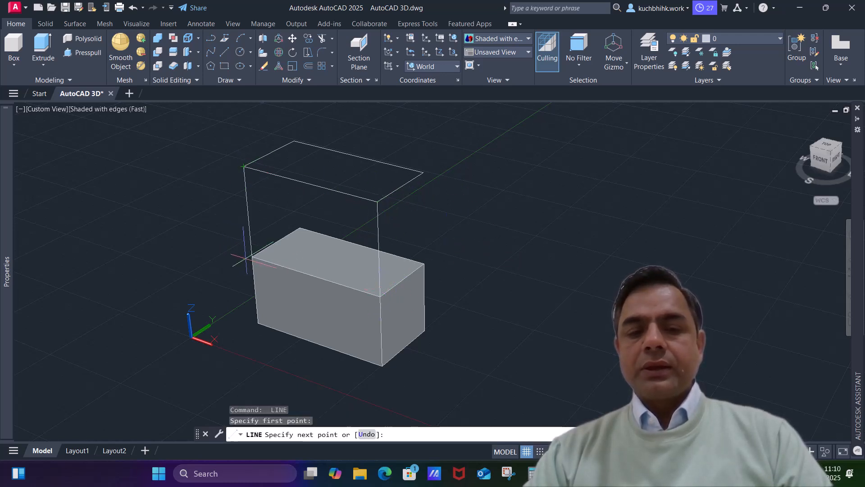
pyautogui.click(252, 257)
pyautogui.press('Return')
pyautogui.press('Return')
pyautogui.click(294, 141)
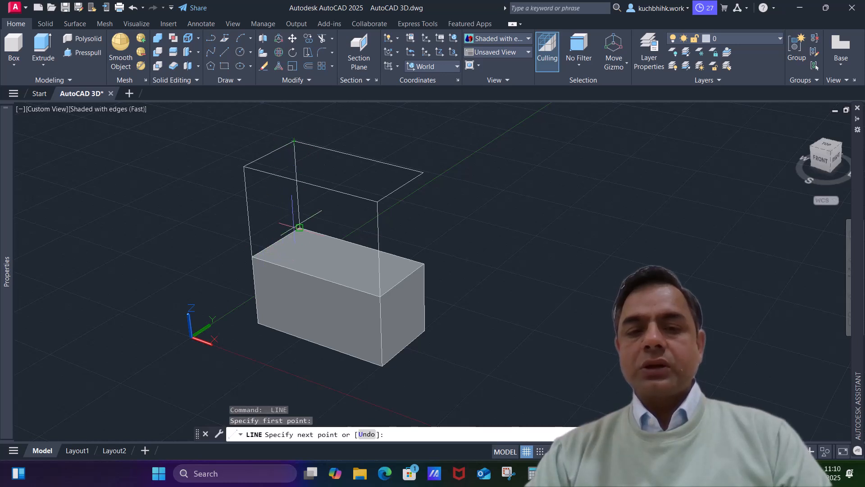
pyautogui.click(300, 228)
pyautogui.press('Return')
pyautogui.press('Return')
pyautogui.click(423, 172)
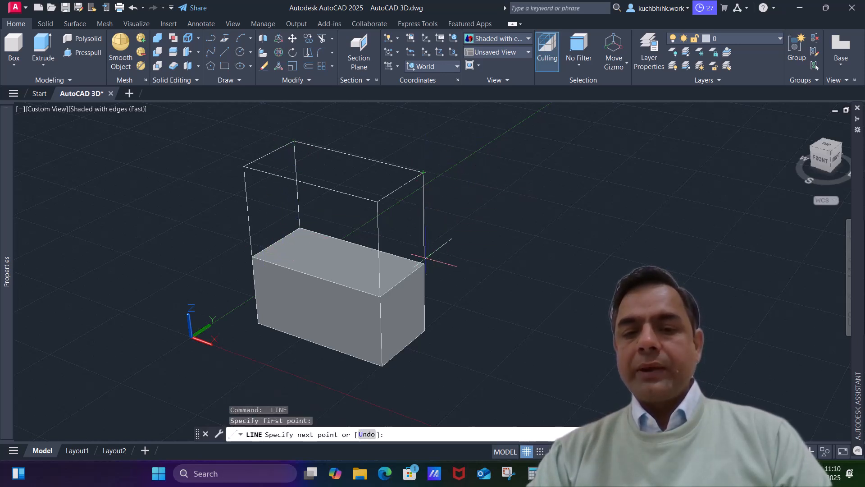
pyautogui.click(424, 263)
pyautogui.press('Return')
# Erase the copied rectangle's edges and the four connecting lines above the box, keeping the solid.
pyautogui.keyDown('shift'); pyautogui.moveTo(595, 309); pyautogui.dragTo(557, 304, button='middle'); pyautogui.keyUp('shift')
pyautogui.click(528, 219)
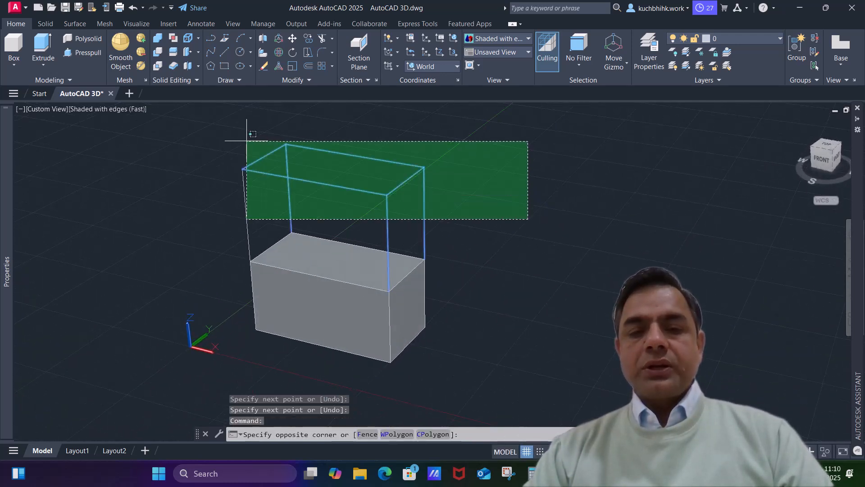
pyautogui.press('Escape')
pyautogui.press('Escape')
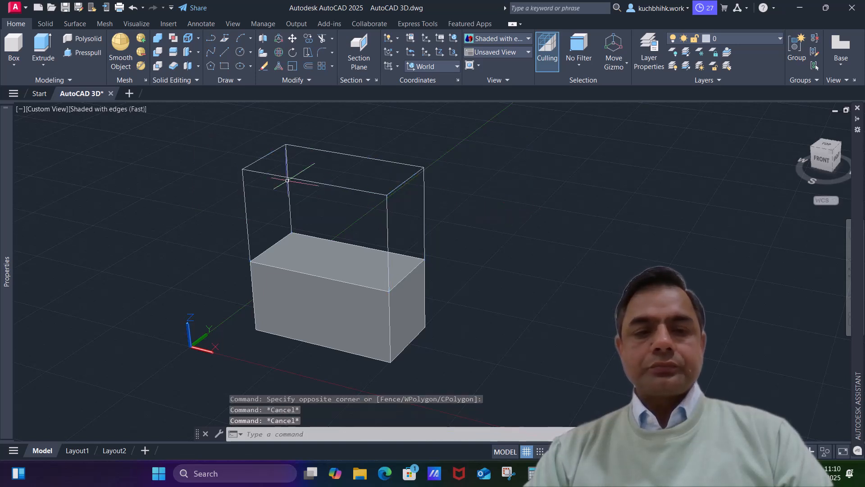
pyautogui.click(491, 222)
pyautogui.click(195, 139)
pyautogui.press('Delete')
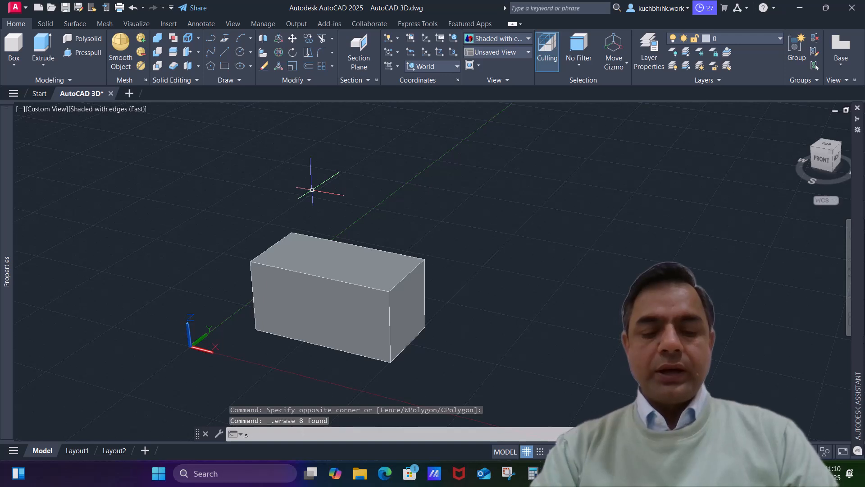
# Color the four top-face edges of the box magenta using SOLIDEDIT's edge Color option.
pyautogui.write('solidedit')
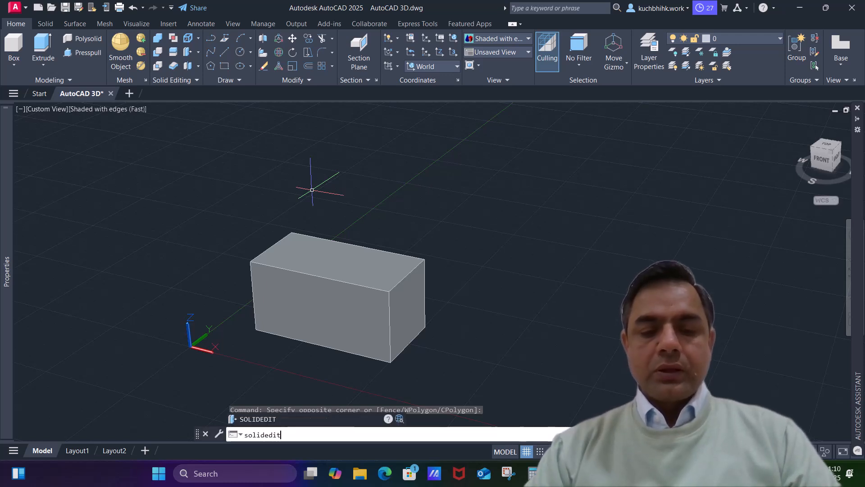
pyautogui.press('Return')
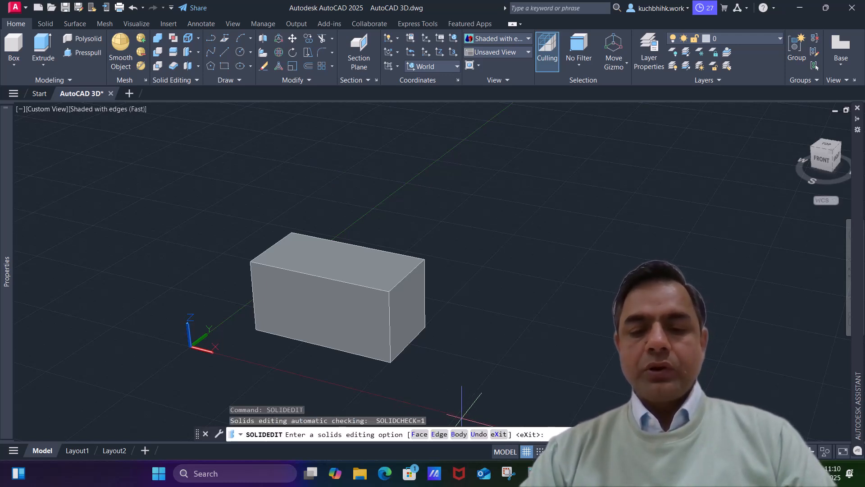
pyautogui.click(459, 434)
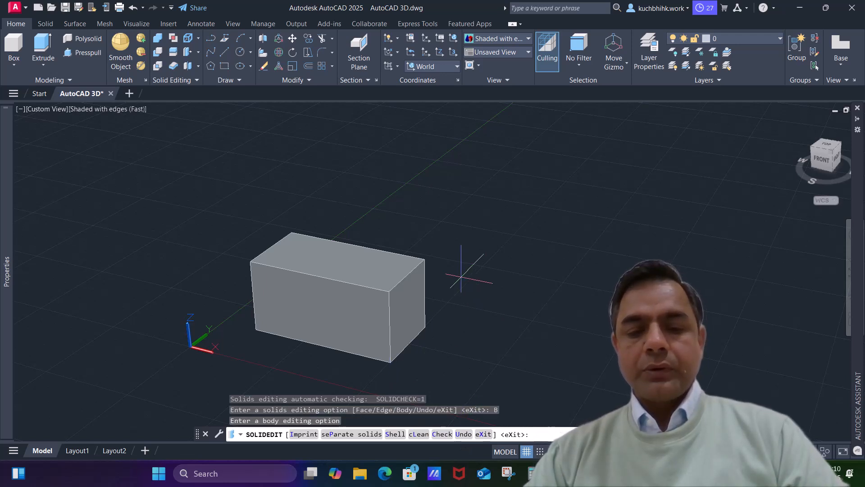
pyautogui.click(483, 434)
pyautogui.click(444, 435)
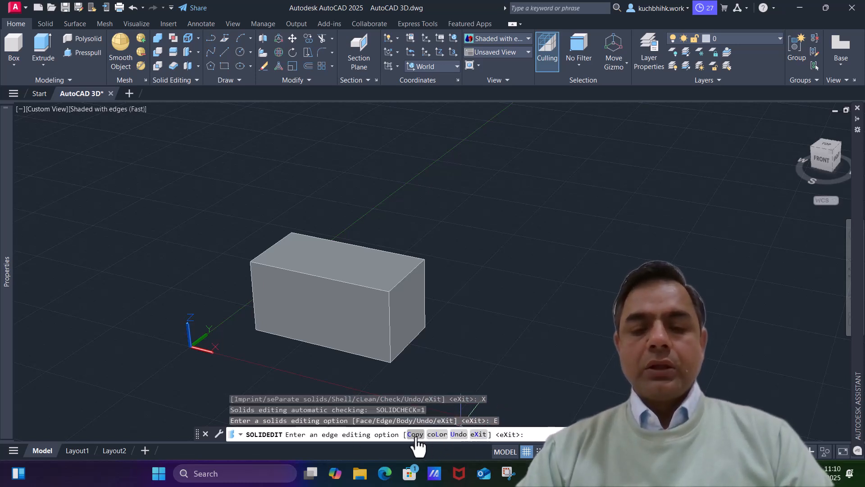
pyautogui.click(438, 434)
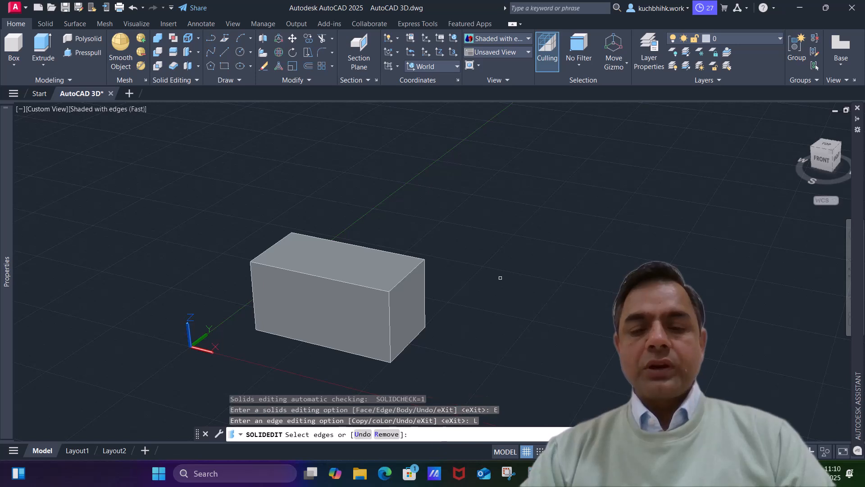
pyautogui.click(304, 271)
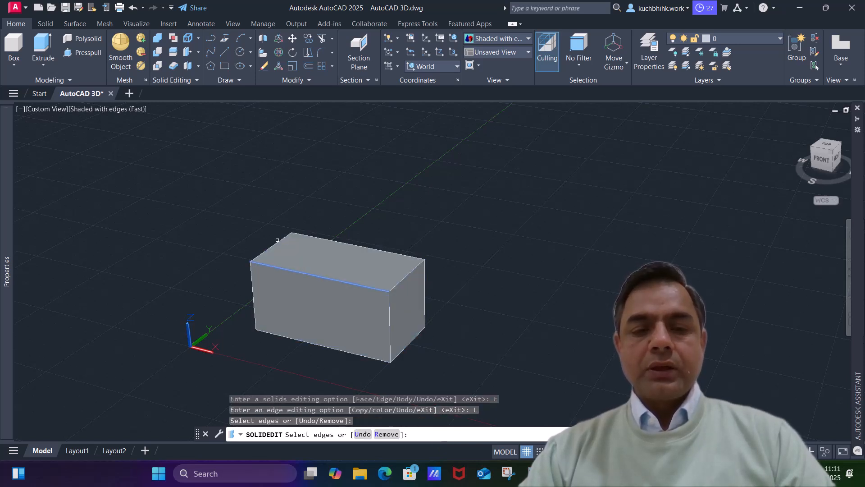
pyautogui.click(277, 241)
pyautogui.click(313, 236)
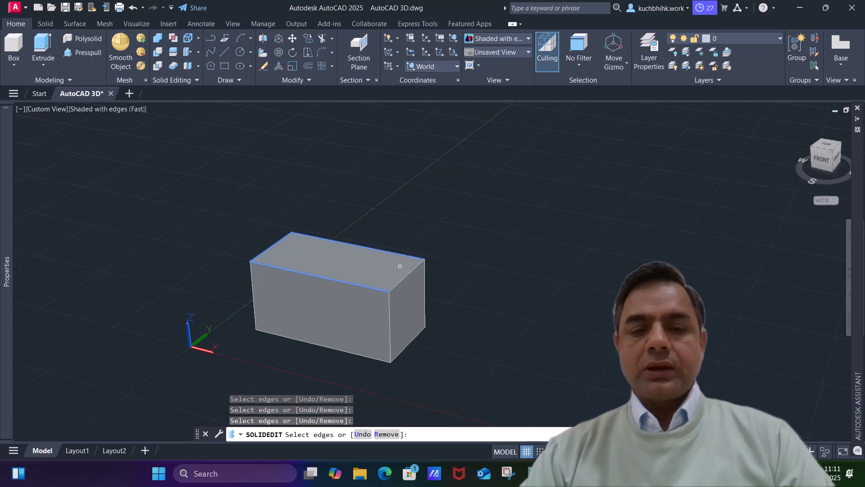
pyautogui.rightClick(509, 191)
pyautogui.click(525, 196)
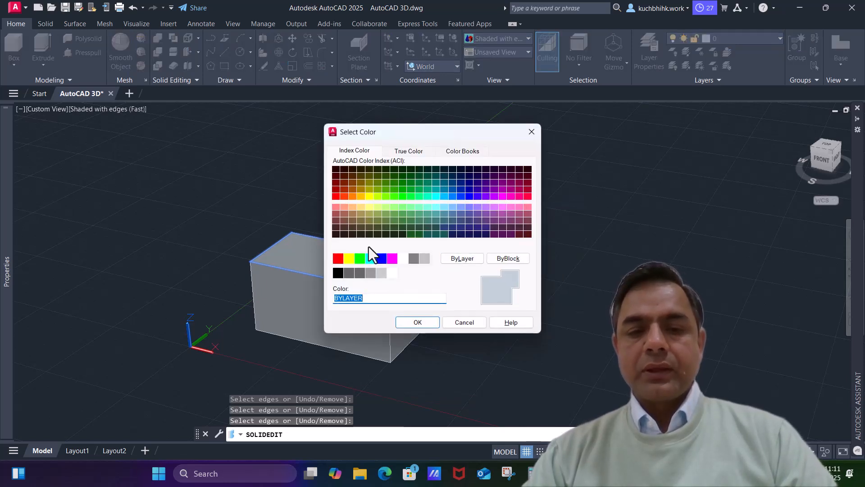
pyautogui.click(392, 258)
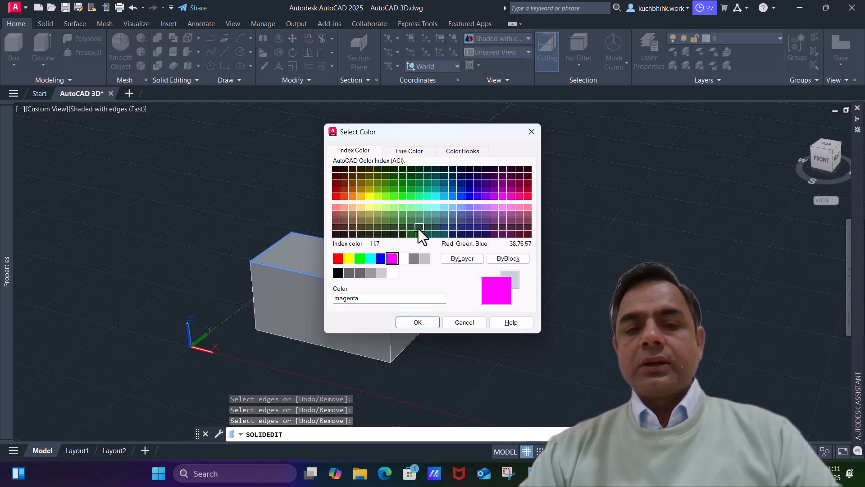
pyautogui.moveTo(423, 127); pyautogui.dragTo(524, 136)
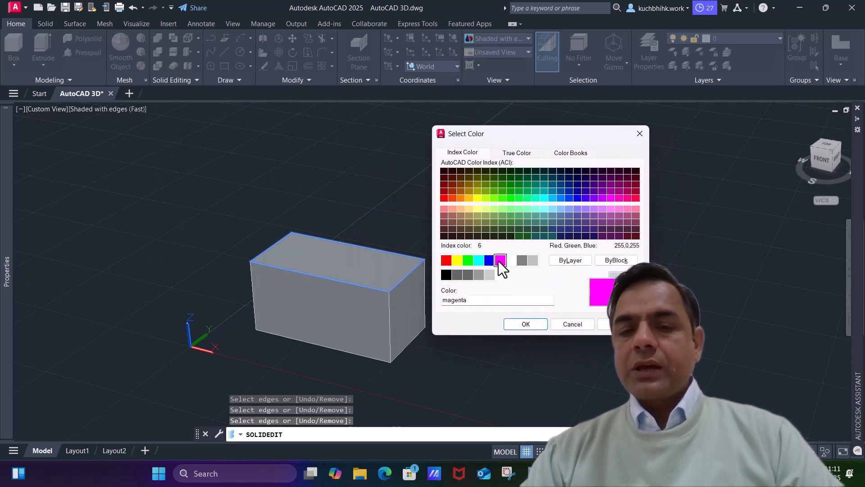
pyautogui.click(522, 324)
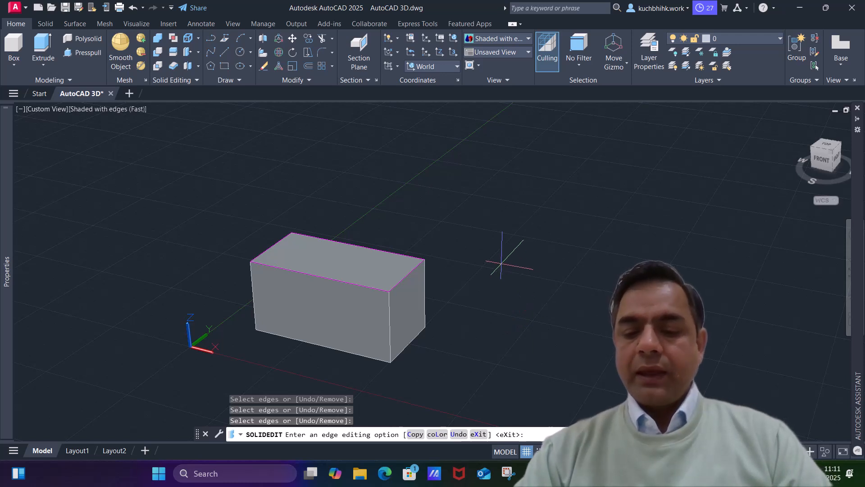
pyautogui.press('Return')
pyautogui.press('Escape')
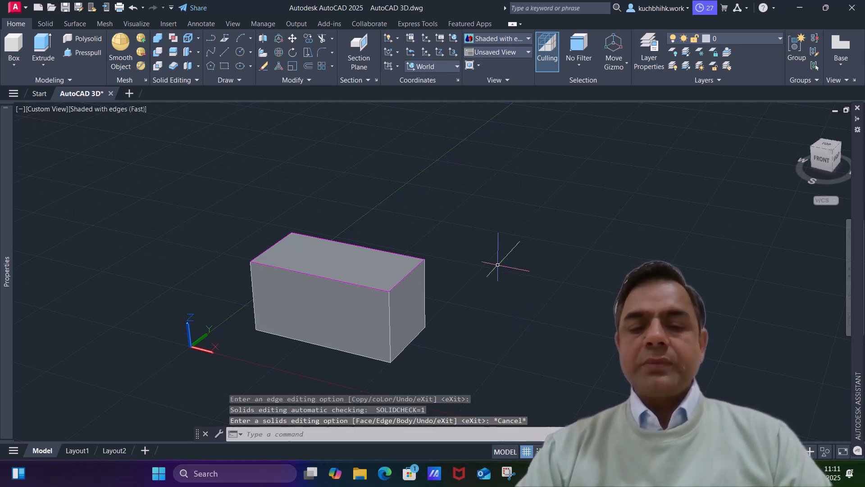
pyautogui.keyDown('shift'); pyautogui.moveTo(508, 292); pyautogui.dragTo(508, 312, button='middle'); pyautogui.keyUp('shift')
pyautogui.moveTo(381, 241); pyautogui.dragTo(393, 225, button='middle')
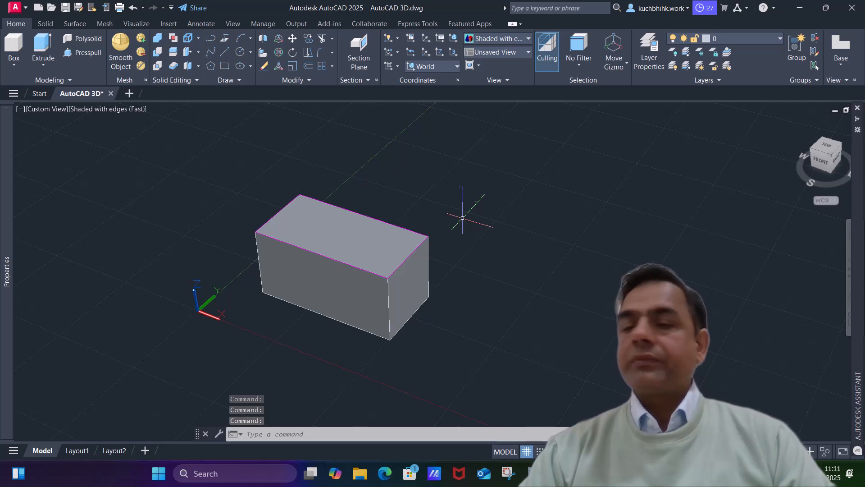
pyautogui.keyDown('shift'); pyautogui.moveTo(452, 266); pyautogui.dragTo(450, 218, button='middle'); pyautogui.keyUp('shift')
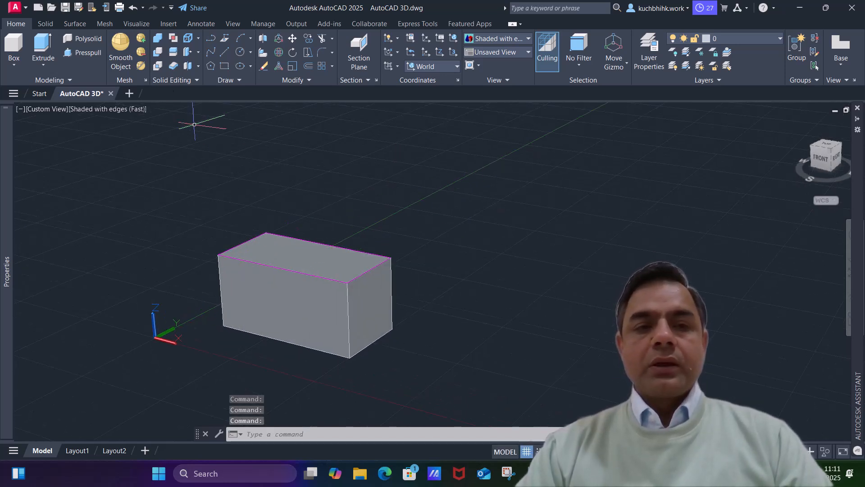
pyautogui.write('SOLIDEDIT')
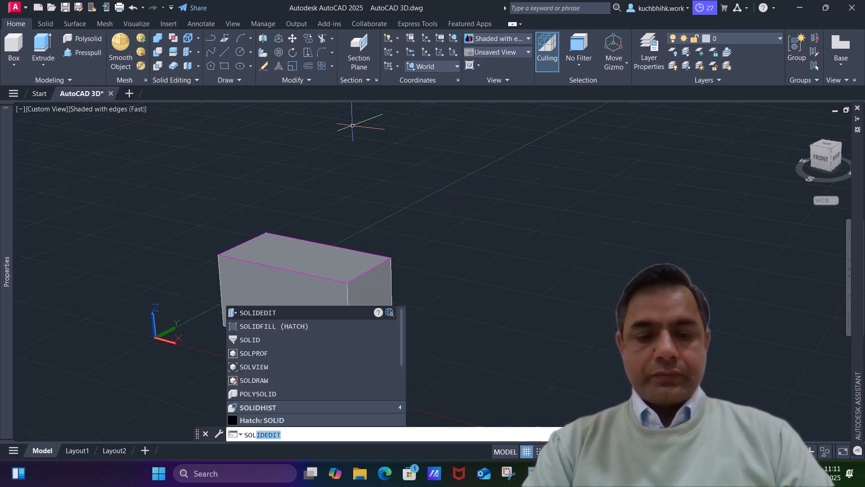
pyautogui.press('Return')
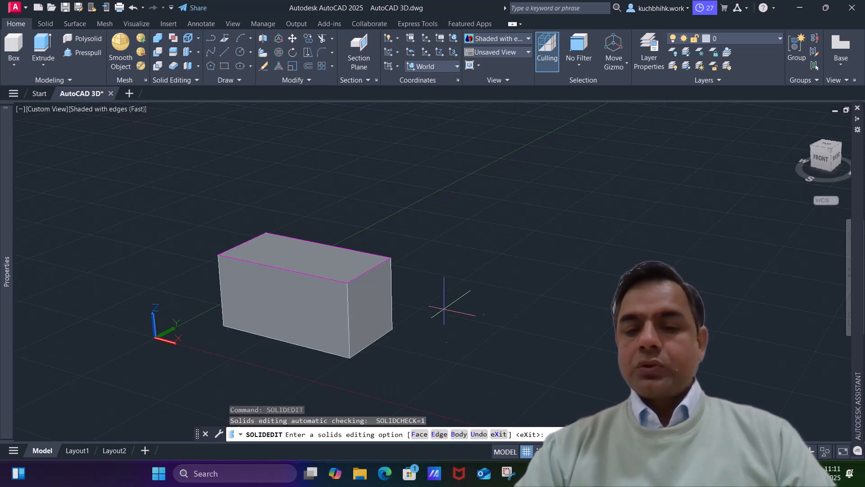
pyautogui.click(439, 434)
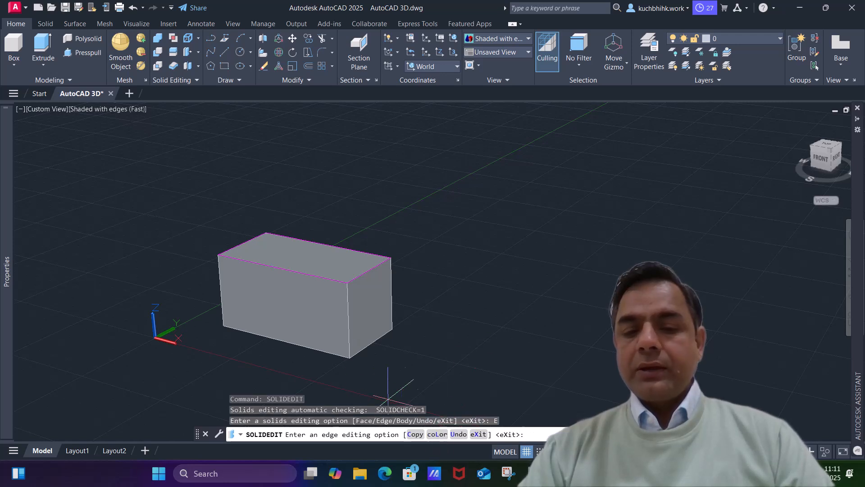
pyautogui.click(479, 434)
pyautogui.press('Escape')
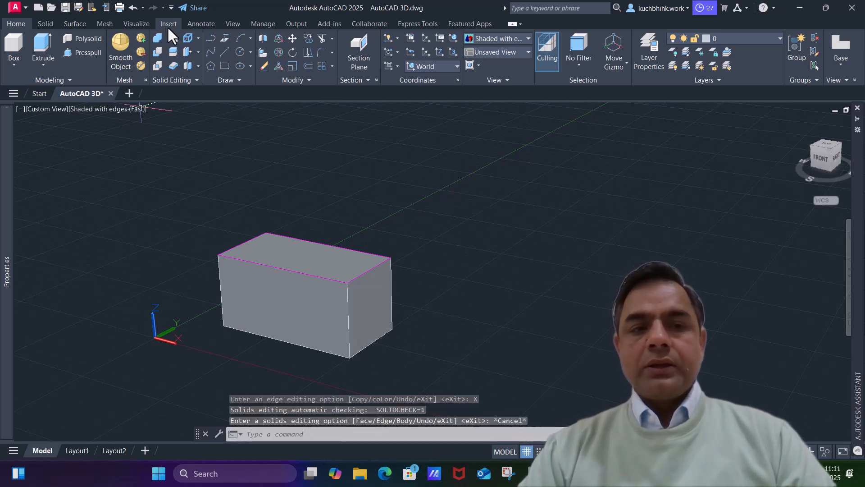
# Extract all edges of the solid box as wireframe lines using Extract Edges.
pyautogui.click(198, 53)
pyautogui.click(197, 38)
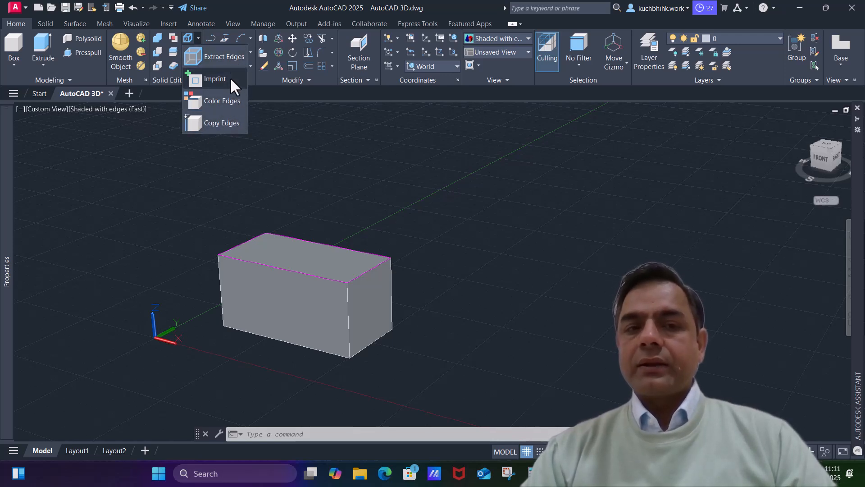
pyautogui.click(208, 57)
pyautogui.click(454, 214)
pyautogui.click(275, 363)
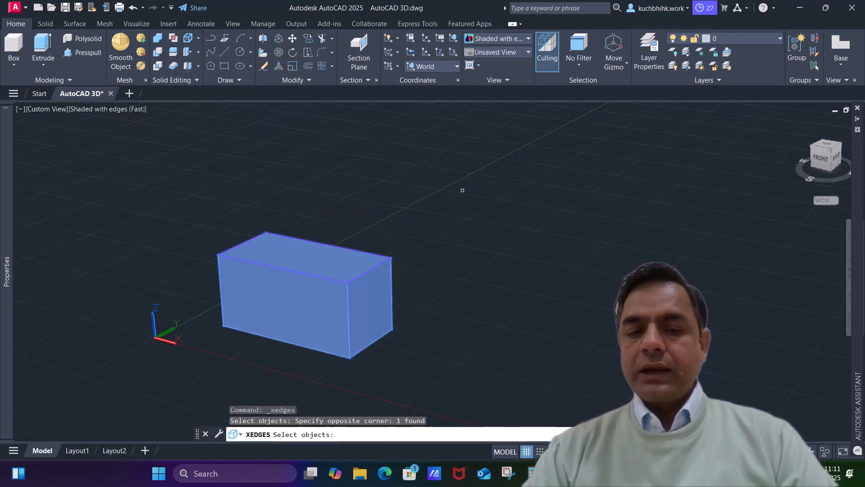
pyautogui.press('Return')
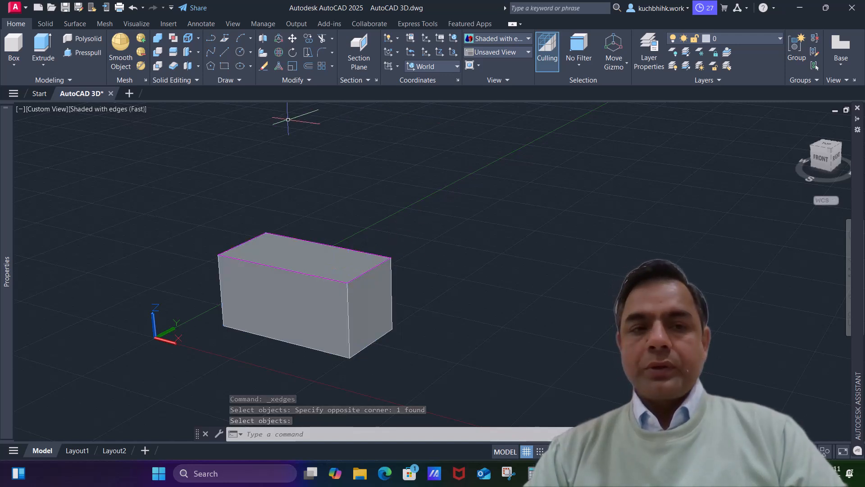
# Move the solid box away from its extracted wireframe edges with the Move command, picking free base and second points.
pyautogui.click(292, 38)
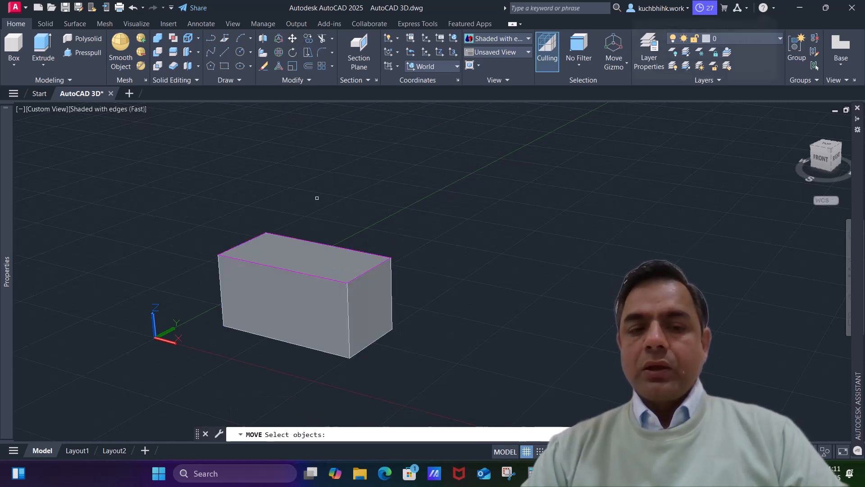
pyautogui.click(298, 297)
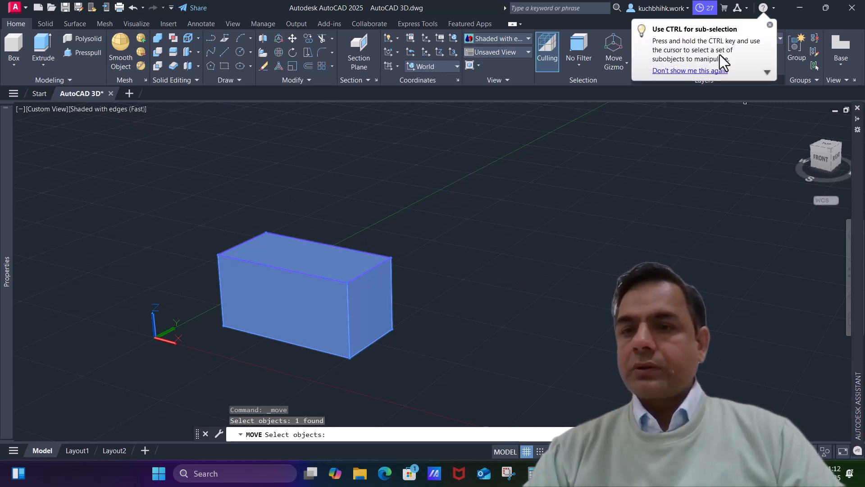
pyautogui.click(770, 25)
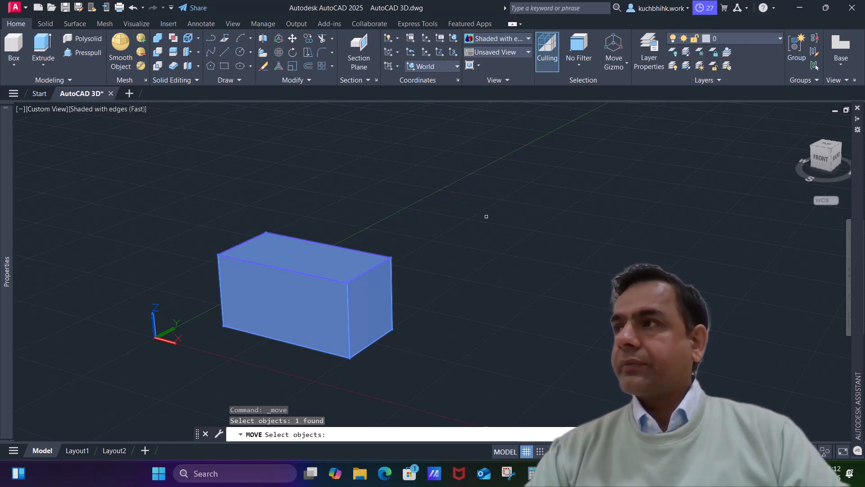
pyautogui.scroll(2, 454, 203)
pyautogui.press('Return')
pyautogui.click(366, 355)
pyautogui.click(537, 280)
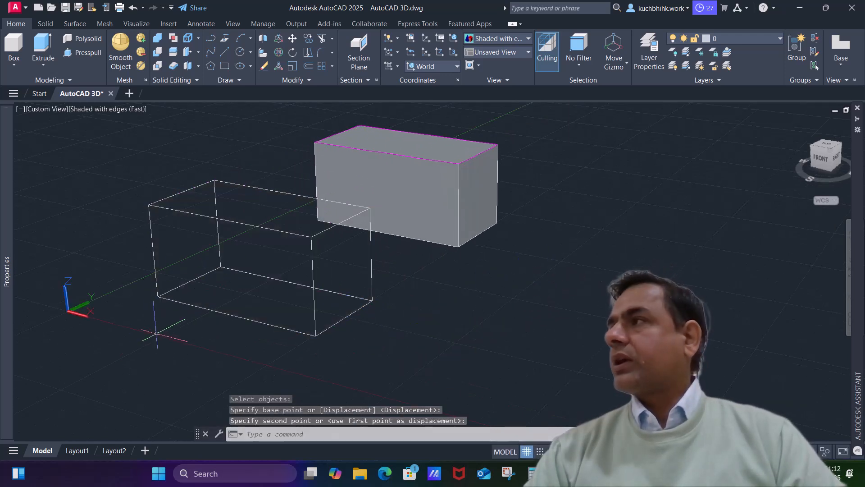
# Draw a circle with a radius of about 9.4 near the middle of the solid box's front face.
pyautogui.keyDown('shift'); pyautogui.moveTo(282, 319); pyautogui.dragTo(287, 287, button='middle'); pyautogui.keyUp('shift')
pyautogui.moveTo(525, 232); pyautogui.dragTo(425, 284, button='middle')
pyautogui.moveTo(300, 302); pyautogui.dragTo(292, 282, button='middle')
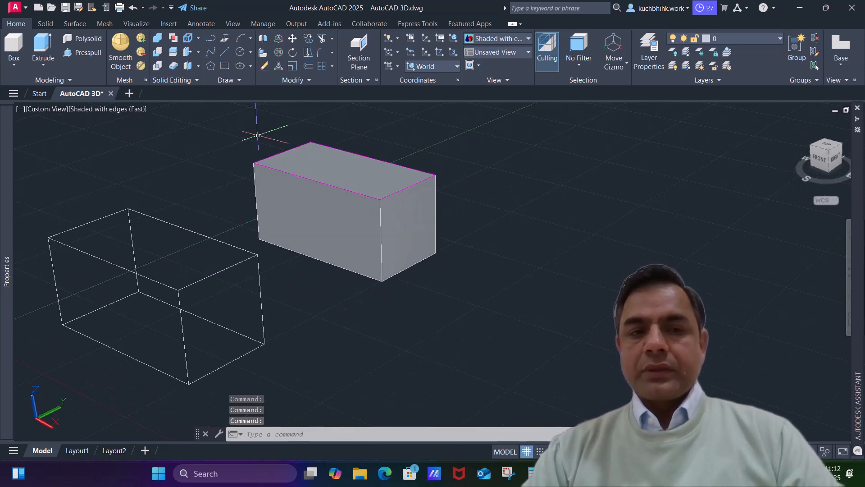
pyautogui.click(198, 38)
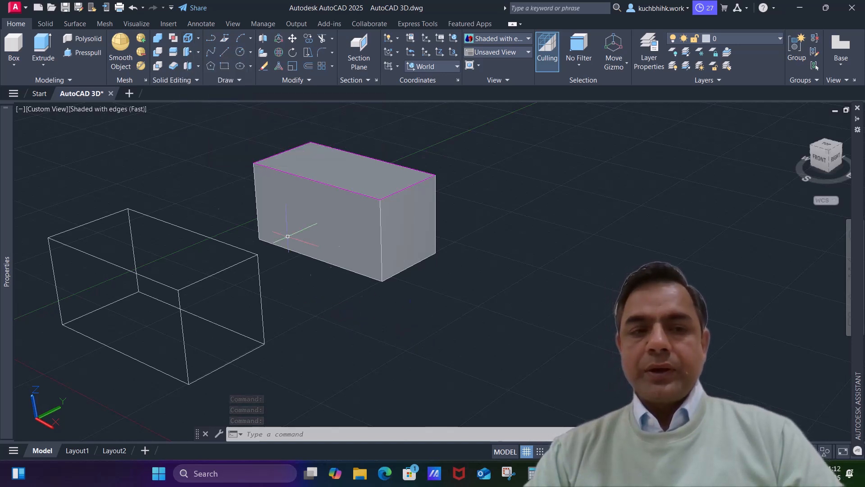
pyautogui.click(239, 51)
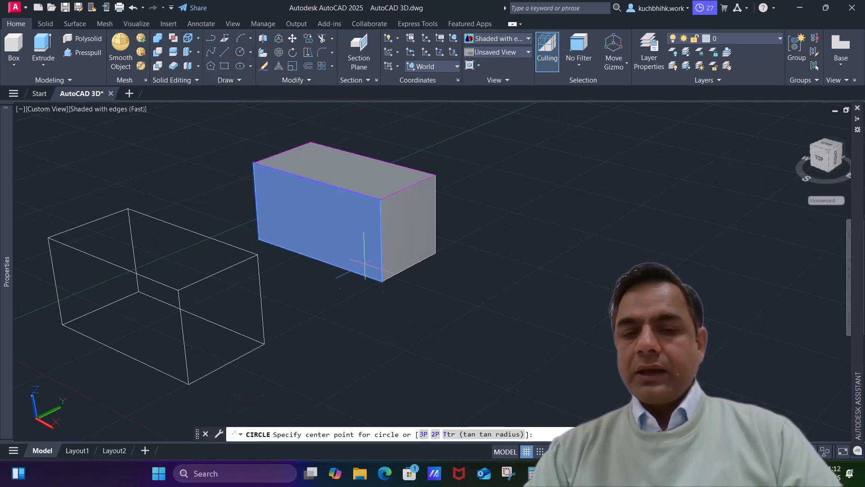
pyautogui.click(311, 217)
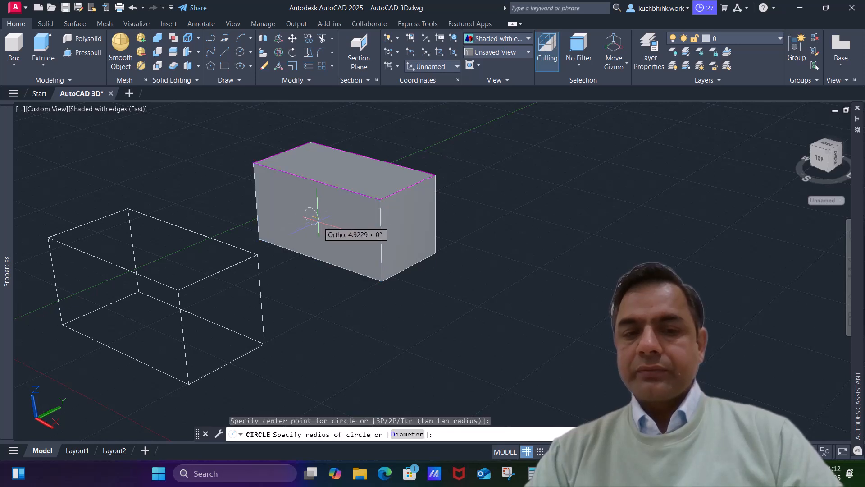
pyautogui.click(323, 227)
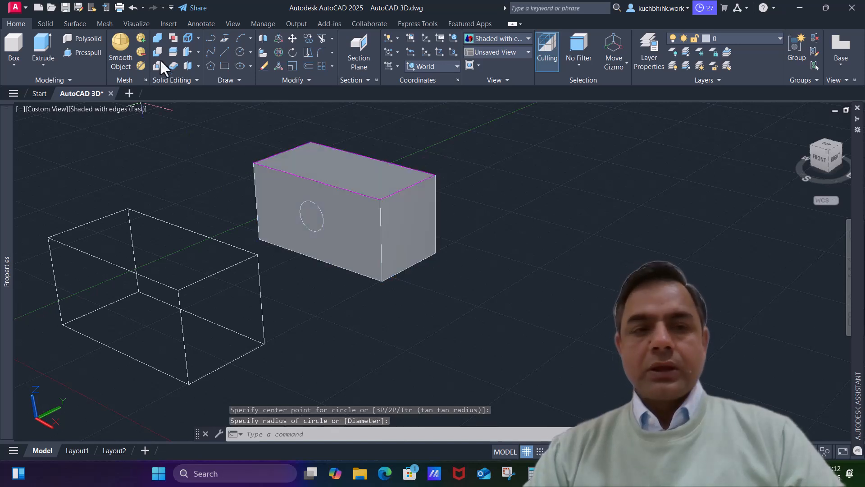
# Imprint the circle onto the solid box's front face, deleting the source circle.
pyautogui.click(198, 38)
pyautogui.click(202, 80)
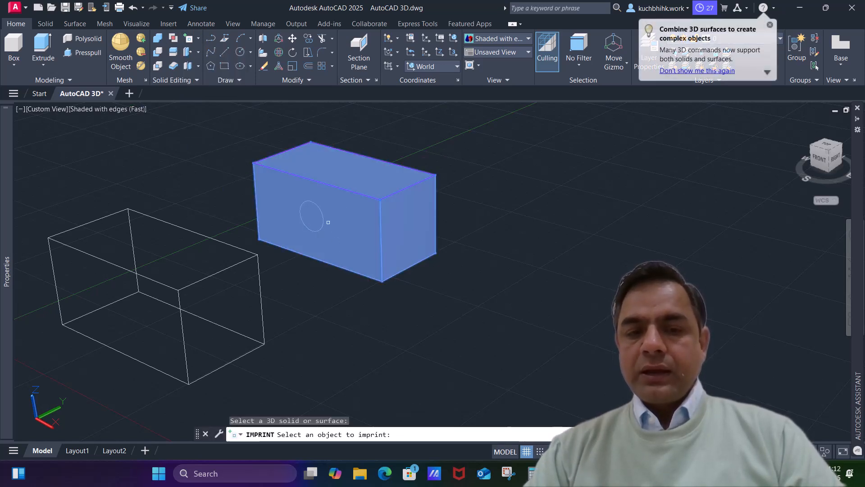
pyautogui.click(328, 210)
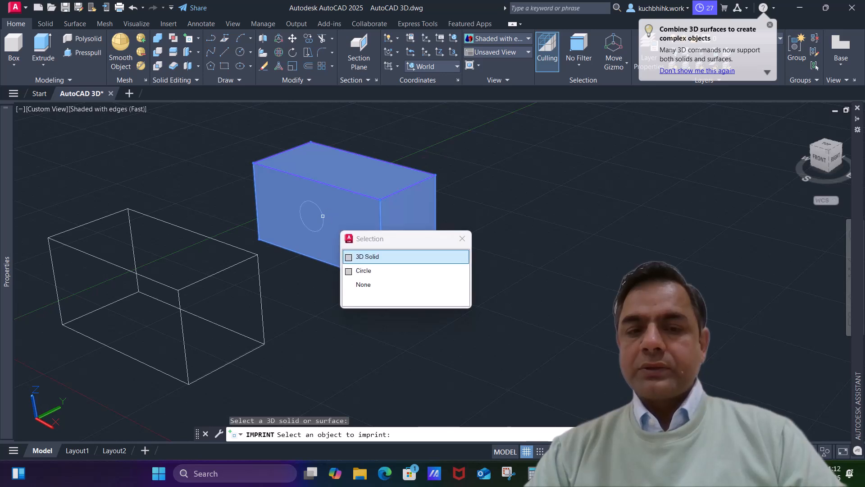
pyautogui.click(367, 270)
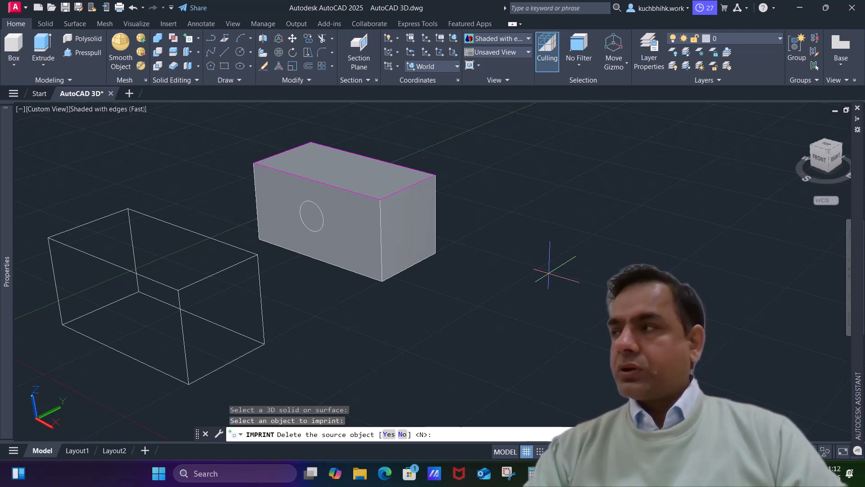
pyautogui.write('y')
pyautogui.press('Return')
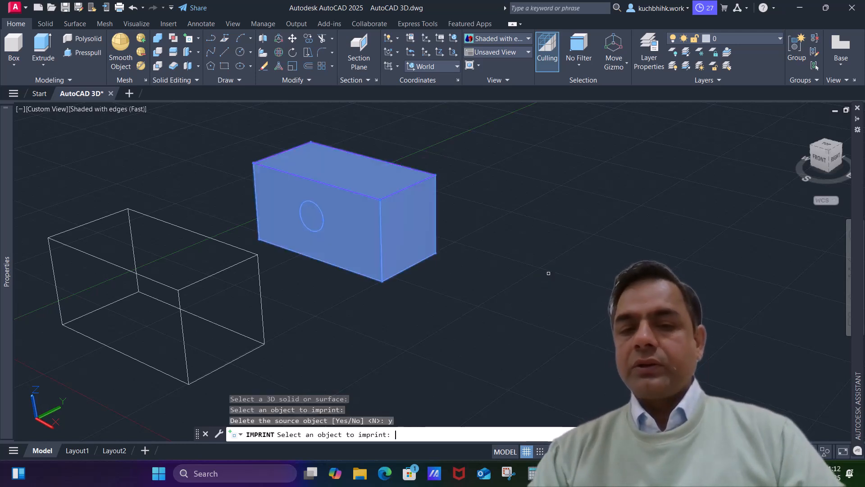
pyautogui.press('Return')
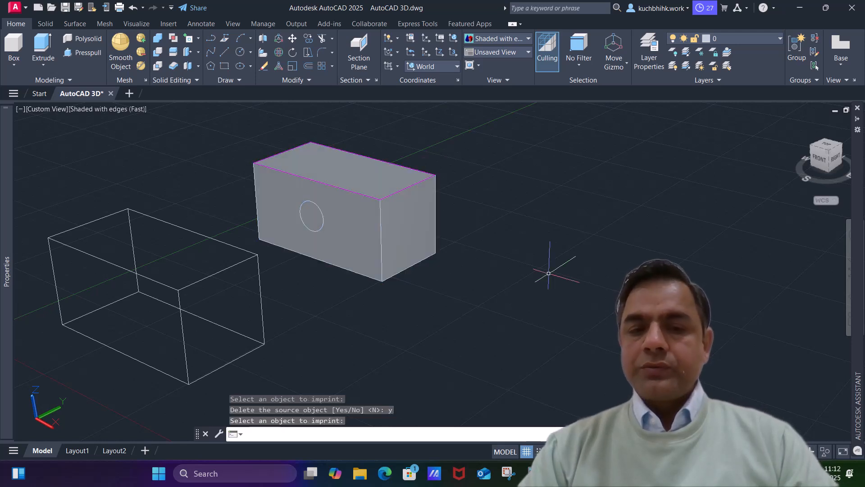
# Move the solid box with its imprinted circle farther from the wireframe edges, picking free base and second points.
pyautogui.keyDown('shift'); pyautogui.moveTo(334, 320); pyautogui.dragTo(399, 332, button='middle'); pyautogui.keyUp('shift')
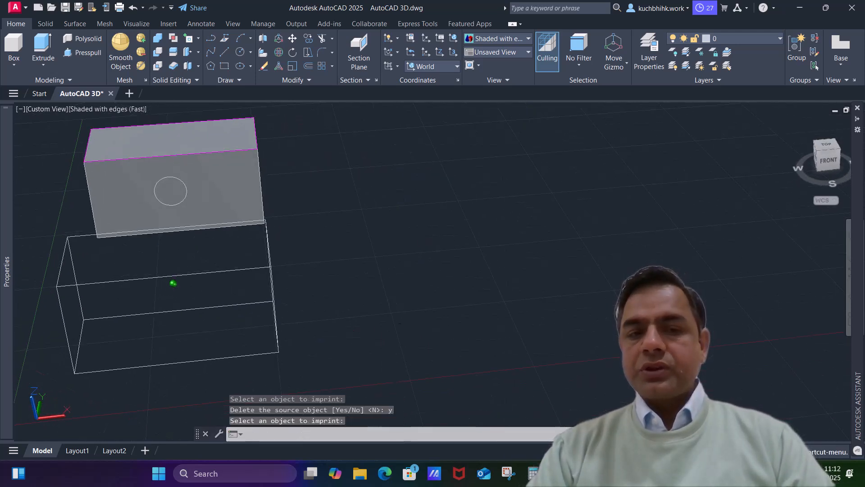
pyautogui.keyDown('shift'); pyautogui.moveTo(441, 276); pyautogui.dragTo(396, 278, button='middle'); pyautogui.keyUp('shift')
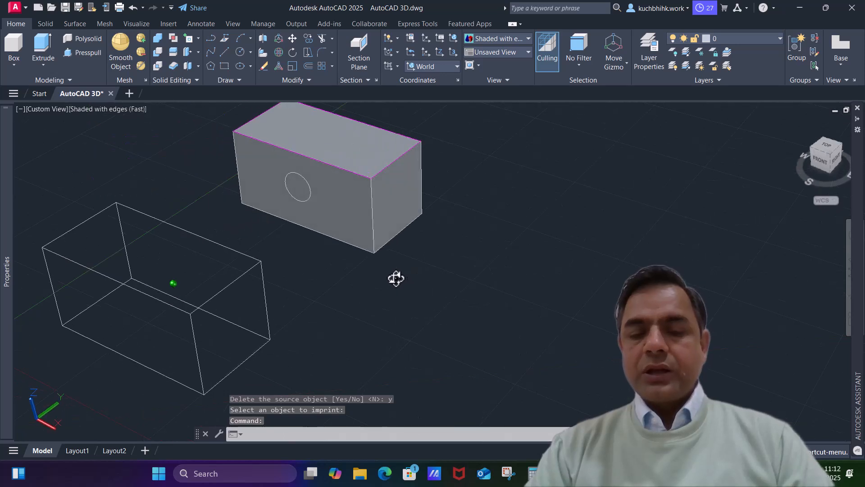
pyautogui.write('m')
pyautogui.press('Return')
pyautogui.click(359, 196)
pyautogui.press('Return')
pyautogui.click(371, 243)
pyautogui.click(438, 265)
pyautogui.press('Escape')
pyautogui.press('Escape')
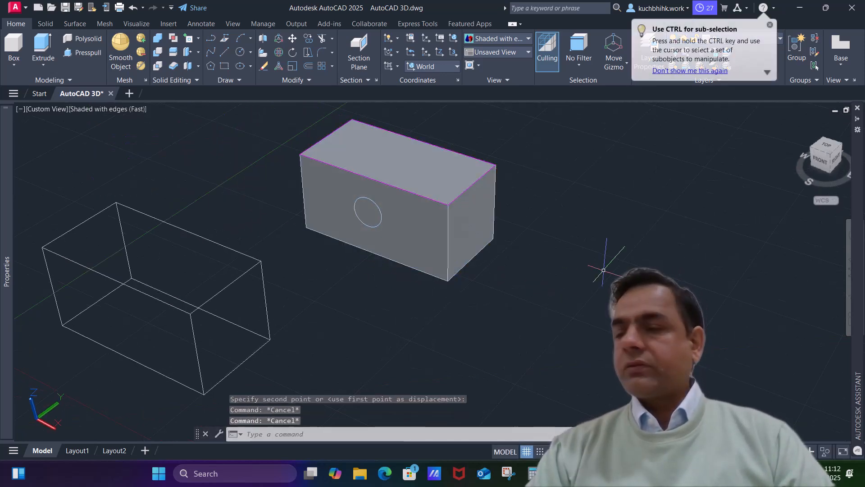
pyautogui.scroll(-2, 520, 304)
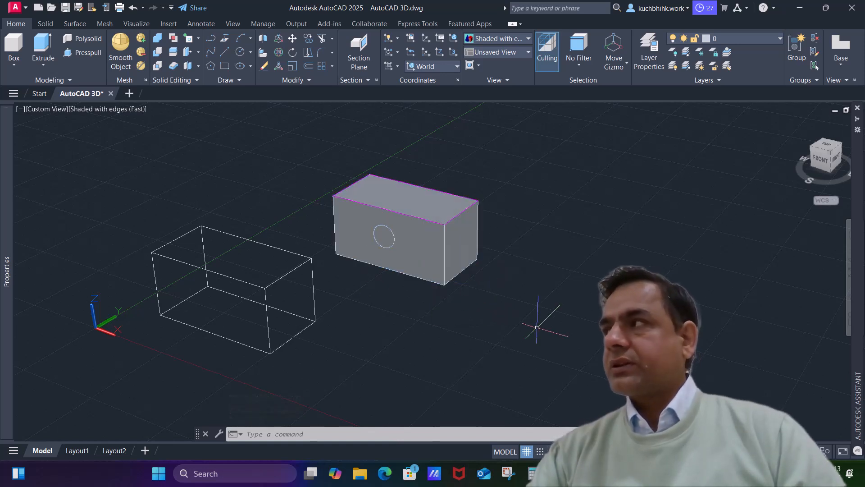
pyautogui.scroll(1, 464, 292)
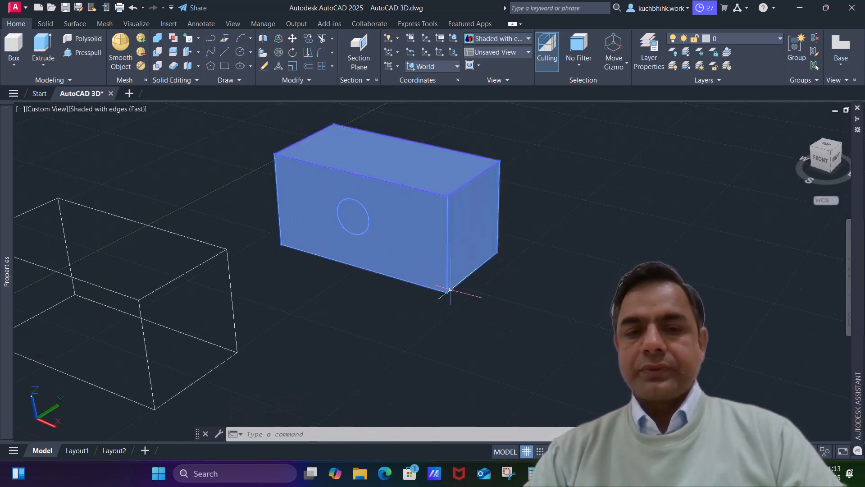
pyautogui.scroll(1, 433, 303)
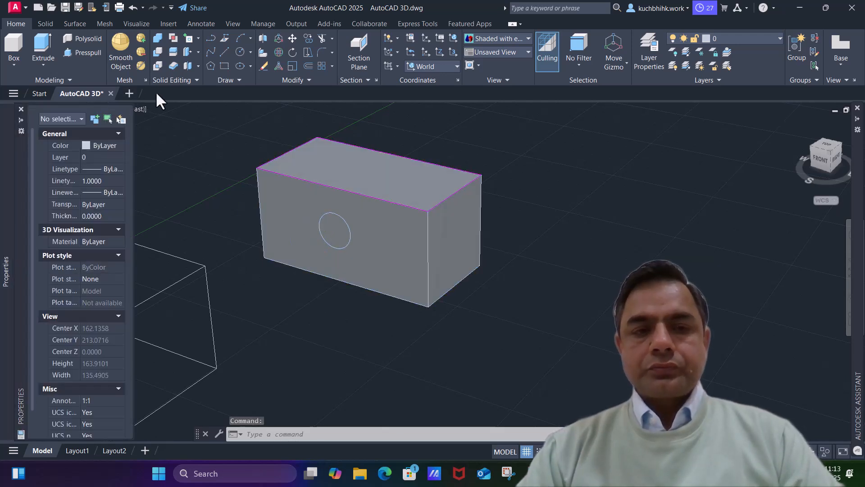
pyautogui.click(198, 37)
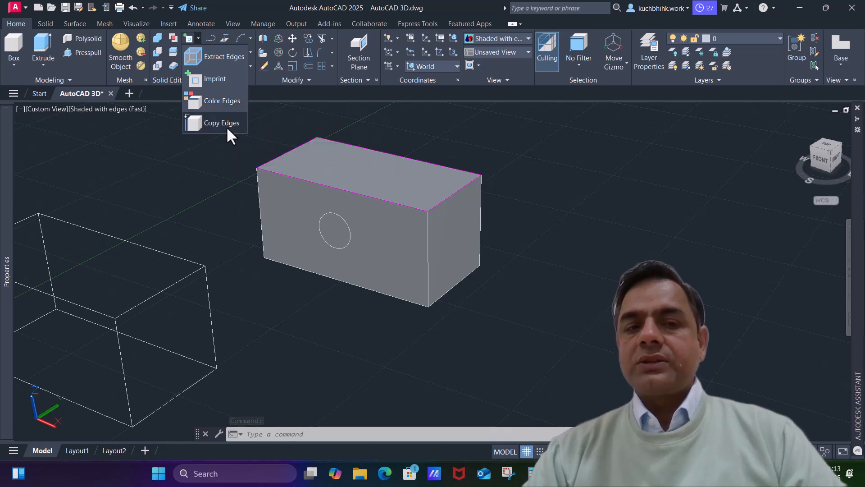
pyautogui.click(572, 260)
# Display SOLIDEDIT's Body editing options alongside the edge editing tools, and exit the command without editing anything.
pyautogui.moveTo(511, 256); pyautogui.dragTo(692, 221, button='middle')
pyautogui.scroll(-2, 617, 254)
pyautogui.keyDown('shift'); pyautogui.moveTo(617, 254); pyautogui.dragTo(504, 237, button='middle'); pyautogui.keyUp('shift')
pyautogui.write('solidedit')
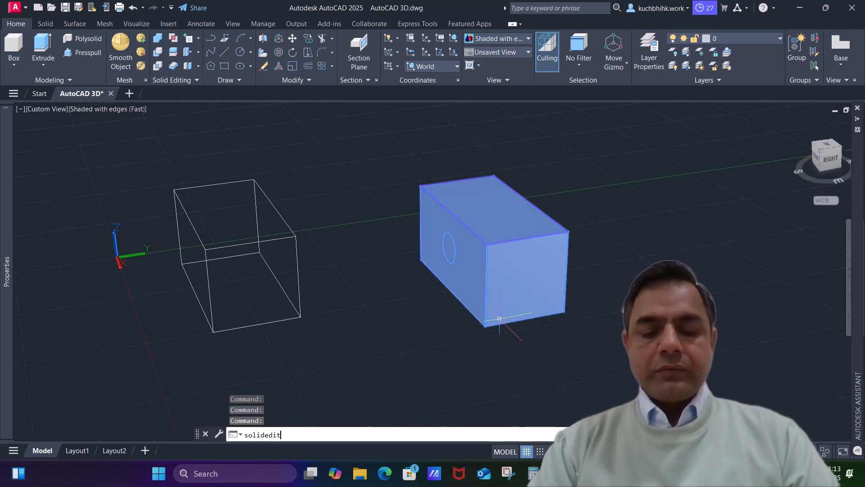
pyautogui.press('Return')
pyautogui.click(459, 434)
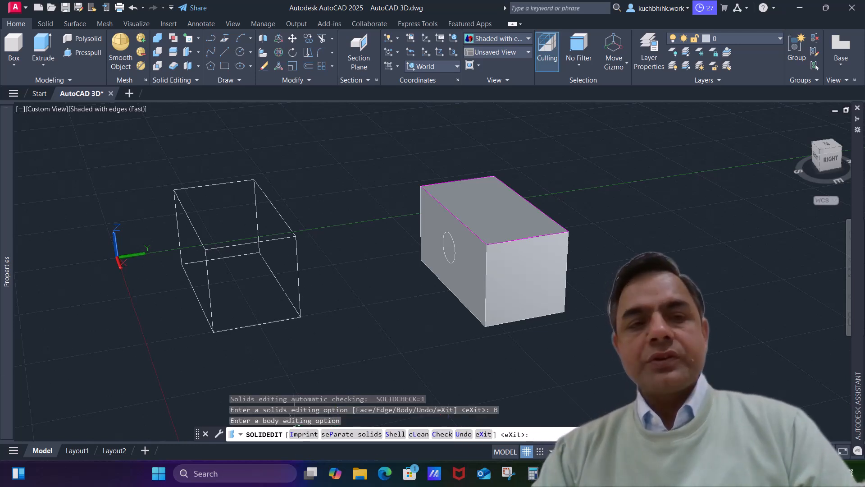
pyautogui.click(198, 39)
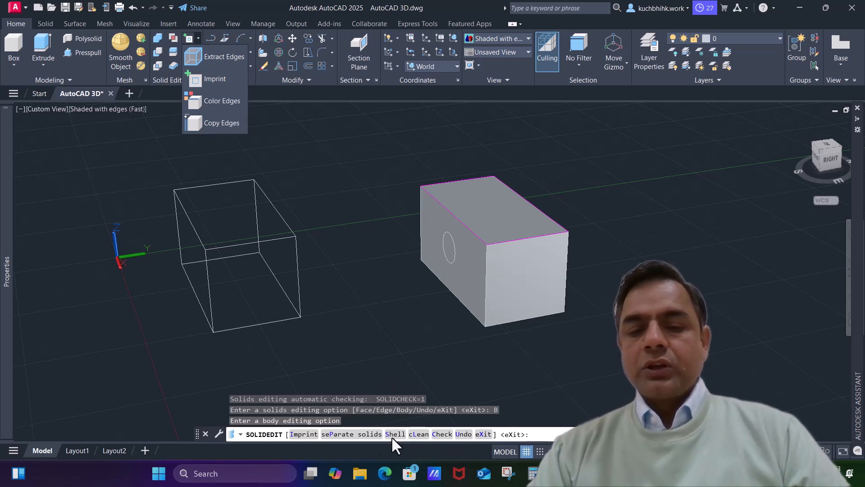
pyautogui.press('Escape')
pyautogui.press('Escape')
pyautogui.press('Escape')
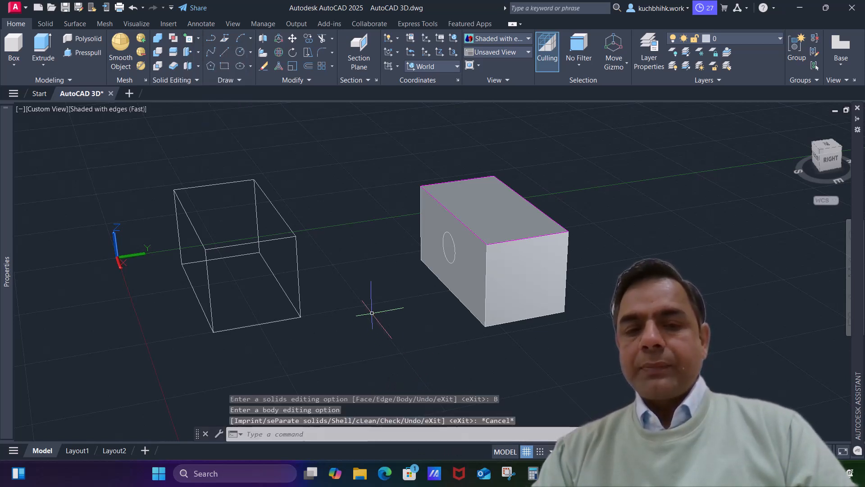
# Create a second, larger solid box beside the magenta-edged box, picking its corners and height freely.
pyautogui.moveTo(400, 281); pyautogui.dragTo(239, 257, button='middle')
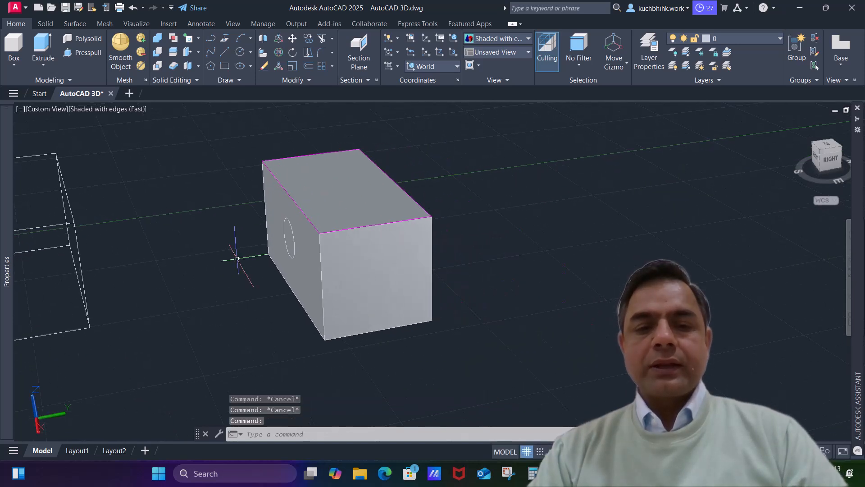
pyautogui.scroll(-2, 251, 255)
pyautogui.moveTo(302, 264); pyautogui.dragTo(277, 272, button='middle')
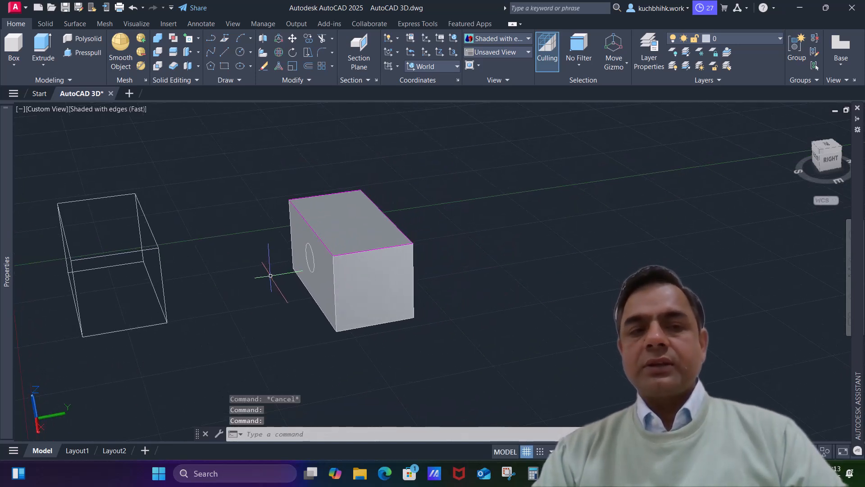
pyautogui.click(18, 56)
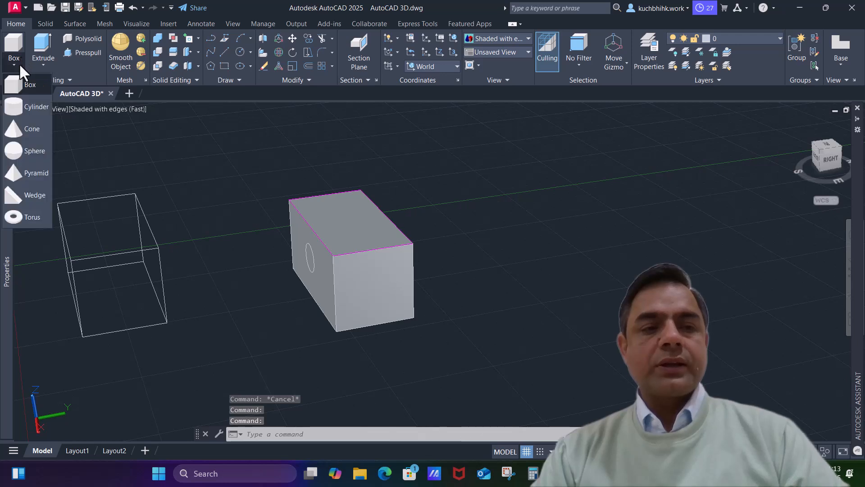
pyautogui.click(15, 86)
pyautogui.click(469, 240)
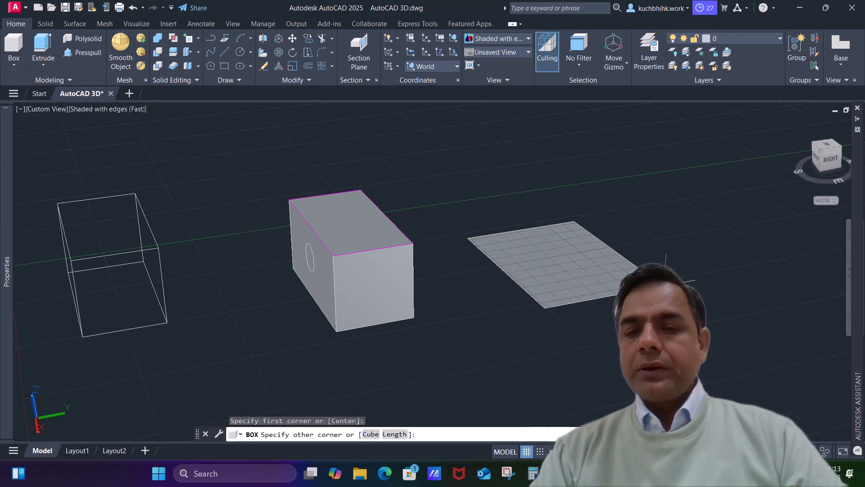
pyautogui.click(705, 285)
pyautogui.click(695, 146)
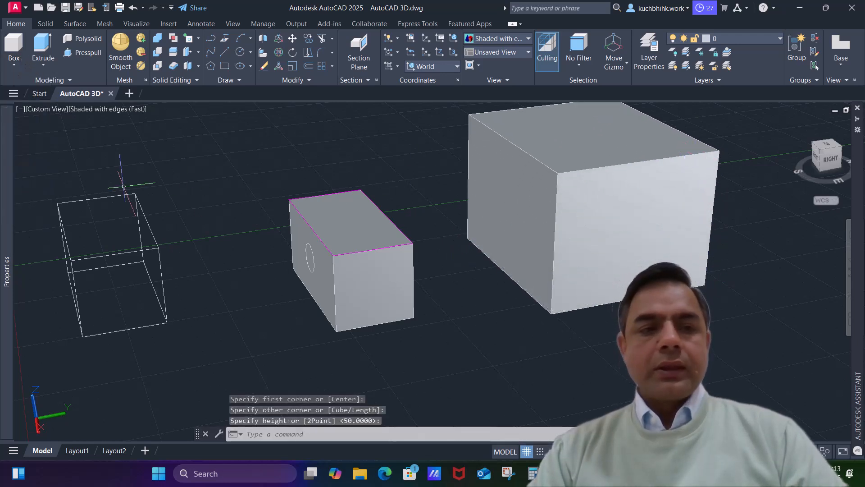
# Draw two concentric circles on the large box's right face, the inner one with a radius of about 19.1.
pyautogui.click(17, 64)
pyautogui.click(238, 51)
pyautogui.click(626, 234)
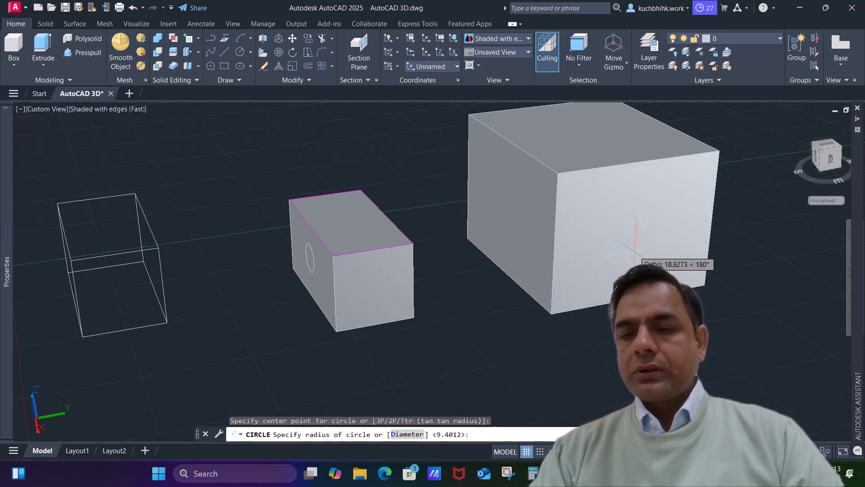
pyautogui.press('Return')
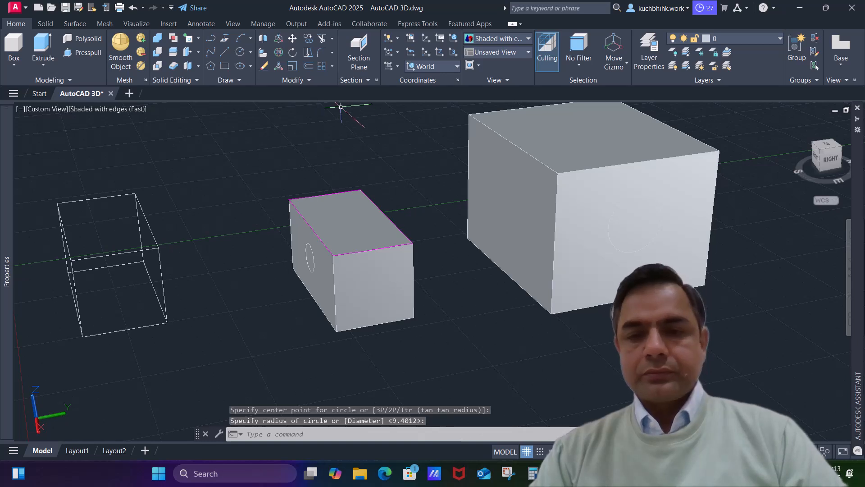
pyautogui.press('Return')
pyautogui.click(635, 223)
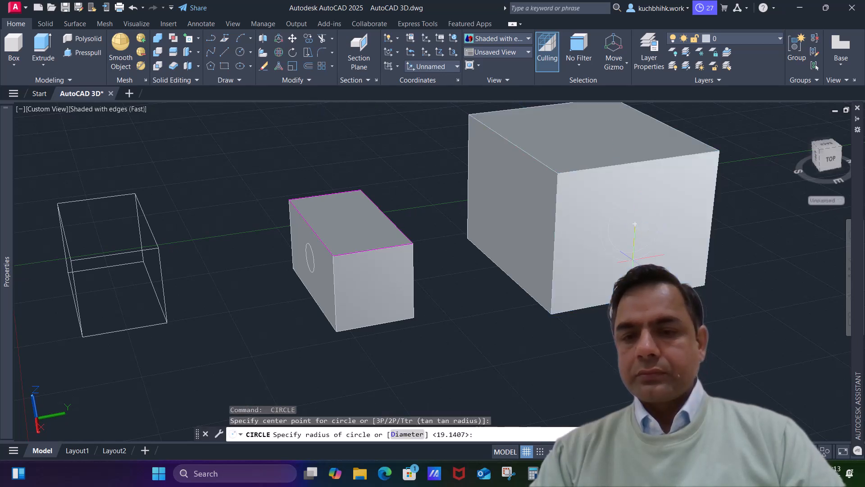
pyautogui.press('Return')
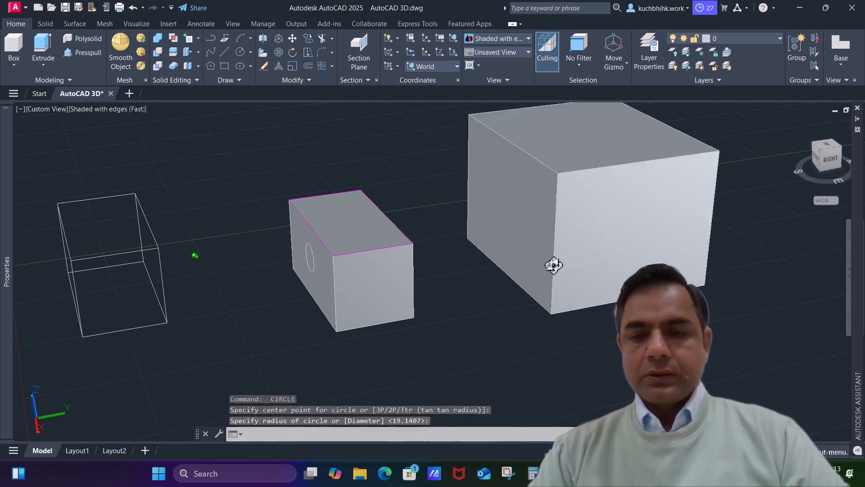
# Copy the large box without its circles twice along the Y axis, placing the two copies in a row beside it.
pyautogui.keyDown('shift'); pyautogui.moveTo(590, 275); pyautogui.dragTo(519, 268, button='middle'); pyautogui.keyUp('shift')
pyautogui.scroll(-4, 162, 158)
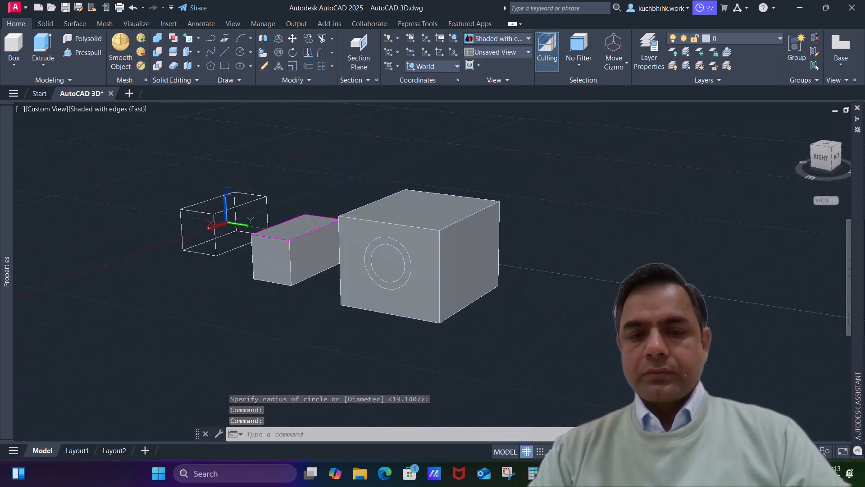
pyautogui.write('co')
pyautogui.press('Return')
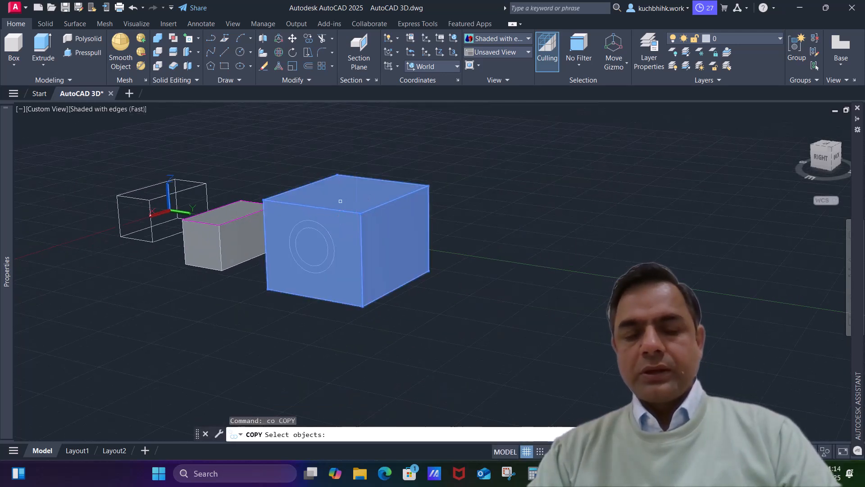
pyautogui.click(340, 205)
pyautogui.press('Return')
pyautogui.click(363, 306)
pyautogui.click(603, 325)
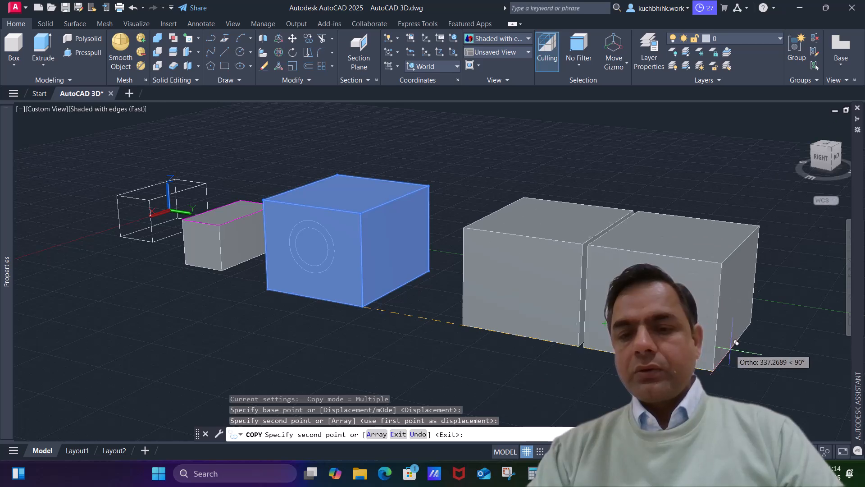
pyautogui.click(725, 352)
pyautogui.press('Escape')
pyautogui.press('Escape')
pyautogui.keyDown('shift'); pyautogui.moveTo(405, 271); pyautogui.dragTo(365, 257, button='middle'); pyautogui.keyUp('shift')
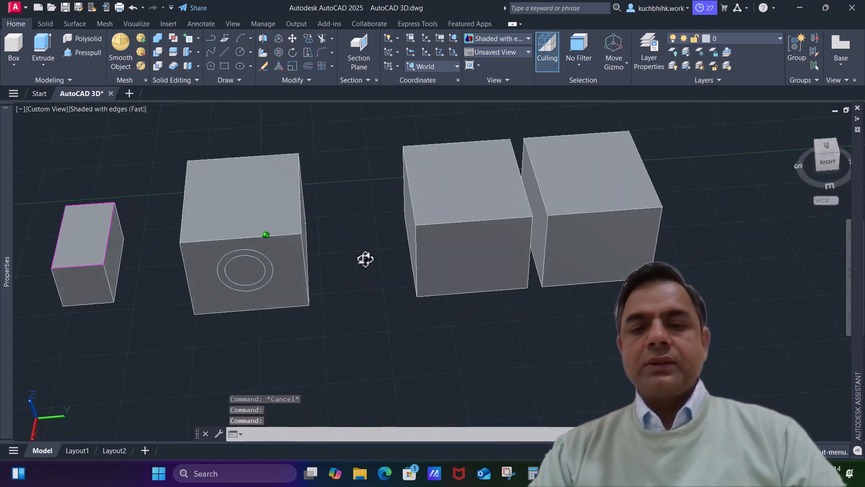
pyautogui.click(200, 40)
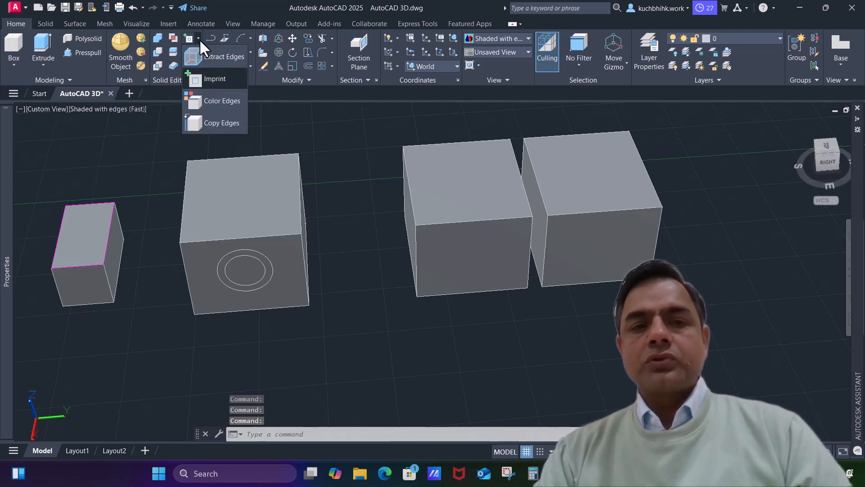
pyautogui.click(199, 39)
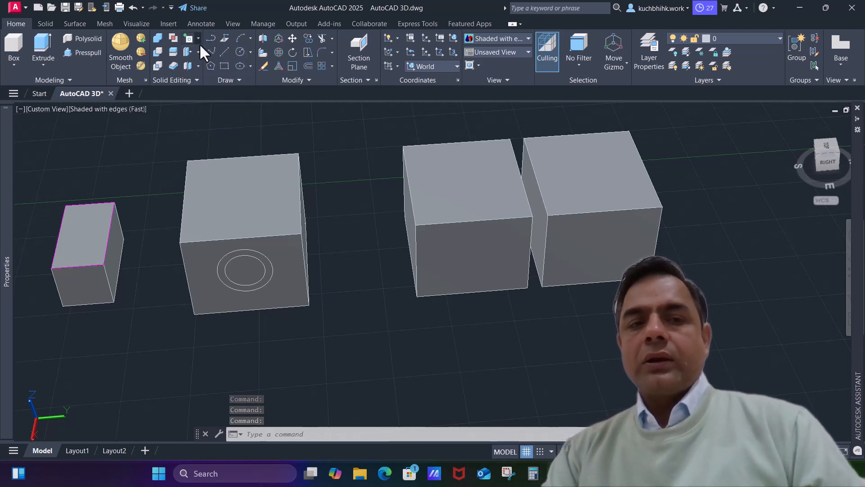
pyautogui.click(198, 52)
pyautogui.click(198, 67)
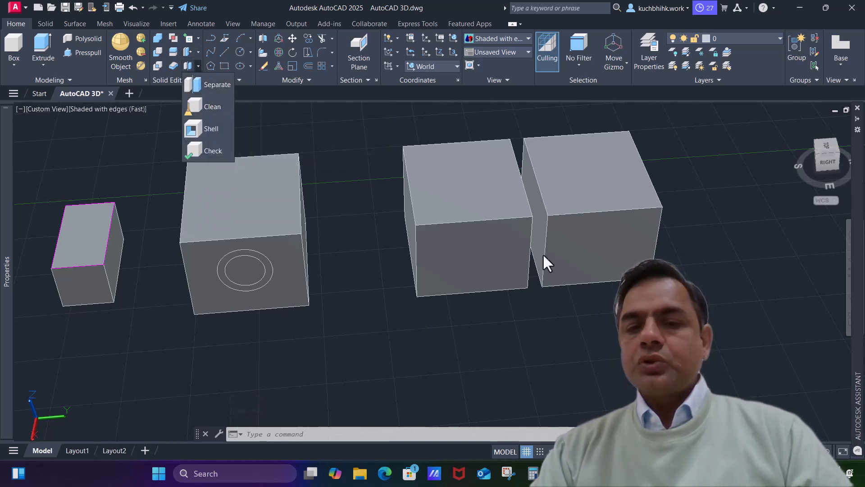
pyautogui.click(489, 334)
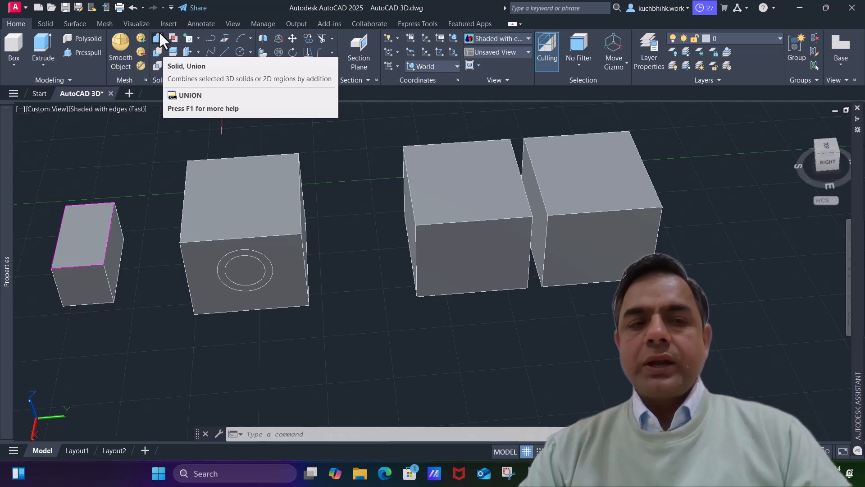
# Unite the two plain copied boxes into a single solid with Union, and select it to check the result.
pyautogui.write('uni')
pyautogui.press('Return')
pyautogui.click(463, 261)
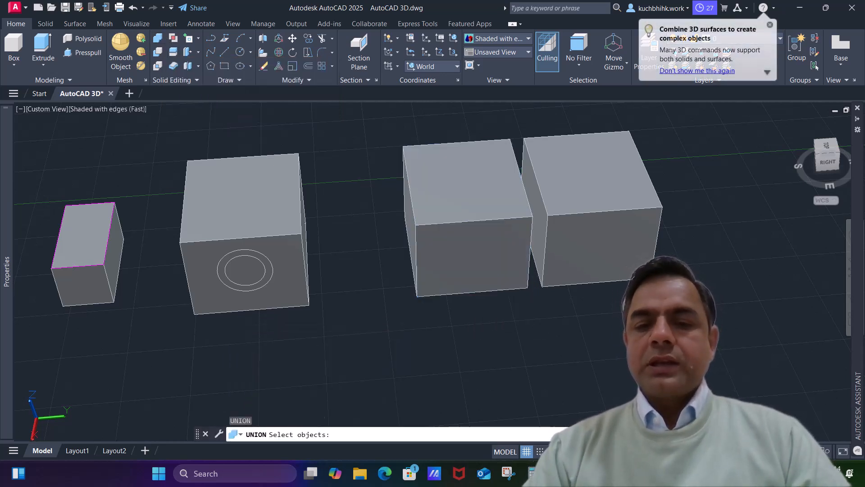
pyautogui.click(575, 245)
pyautogui.press('Return')
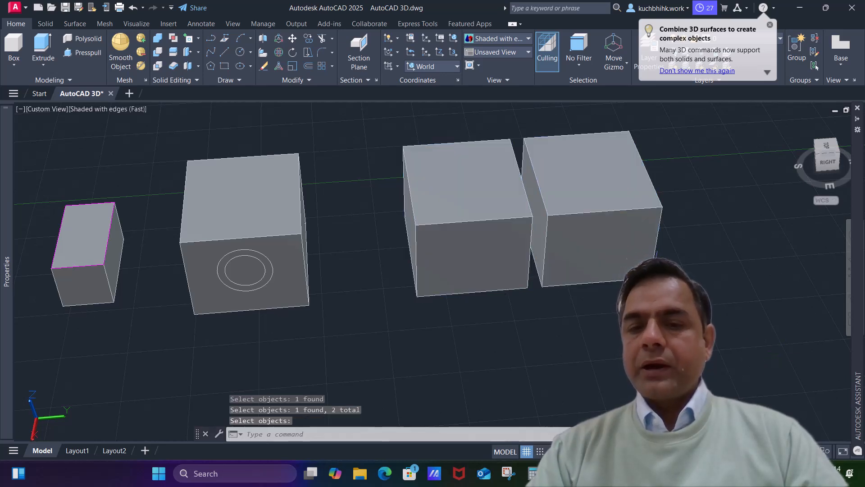
pyautogui.click(576, 250)
pyautogui.press('Escape')
# Move the united pair of boxes farther along the Y axis, away from the box with the circles.
pyautogui.moveTo(575, 232); pyautogui.dragTo(400, 232, button='middle')
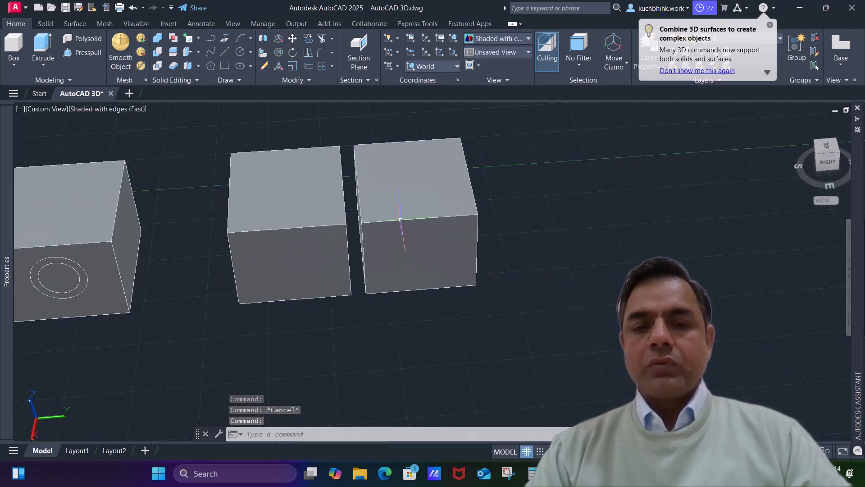
pyautogui.click(292, 39)
pyautogui.click(438, 212)
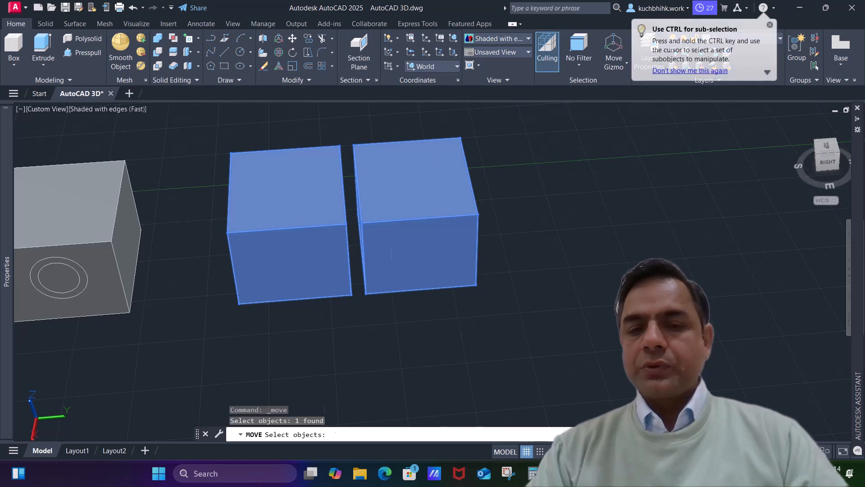
pyautogui.press('Return')
pyautogui.click(426, 301)
pyautogui.click(615, 301)
pyautogui.moveTo(615, 301); pyautogui.dragTo(426, 316, button='middle')
pyautogui.click(491, 159)
pyautogui.click(422, 215)
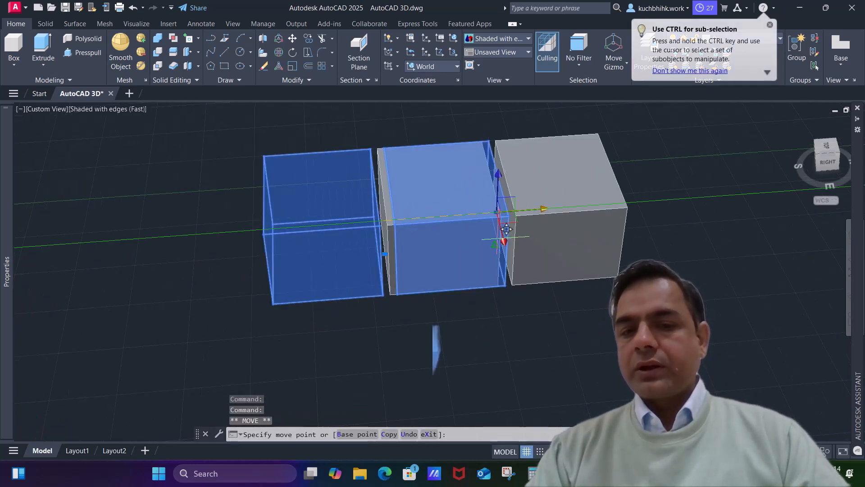
pyautogui.click(506, 229)
pyautogui.press('Escape')
# Split the united pair of boxes into independent solids with the Separate body editing tool.
pyautogui.moveTo(556, 289); pyautogui.dragTo(284, 290, button='middle')
pyautogui.keyDown('shift'); pyautogui.moveTo(421, 299); pyautogui.dragTo(447, 309, button='middle'); pyautogui.keyUp('shift')
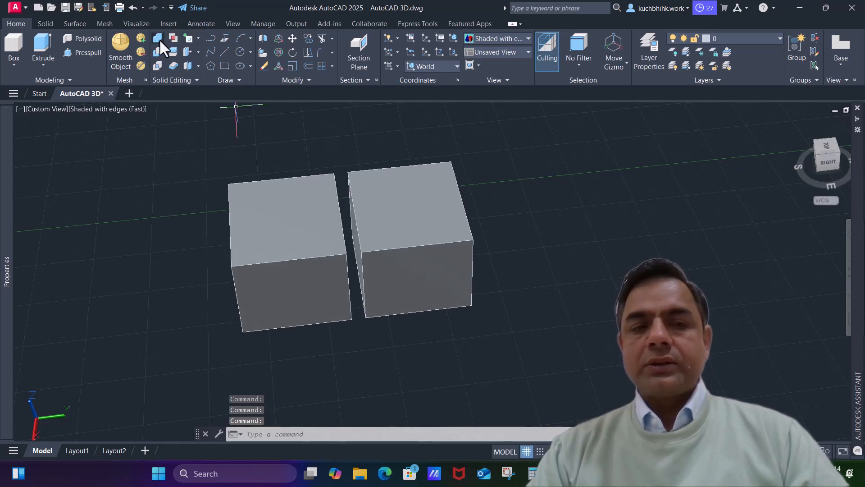
pyautogui.click(197, 67)
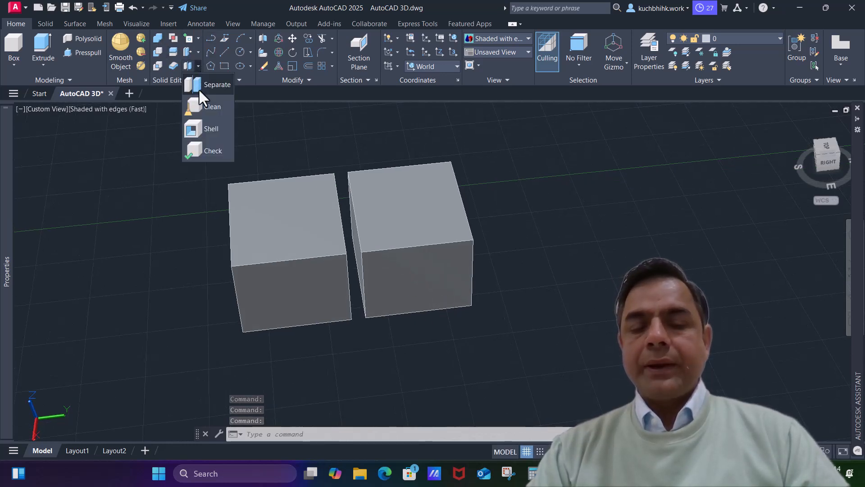
pyautogui.click(199, 88)
pyautogui.click(361, 198)
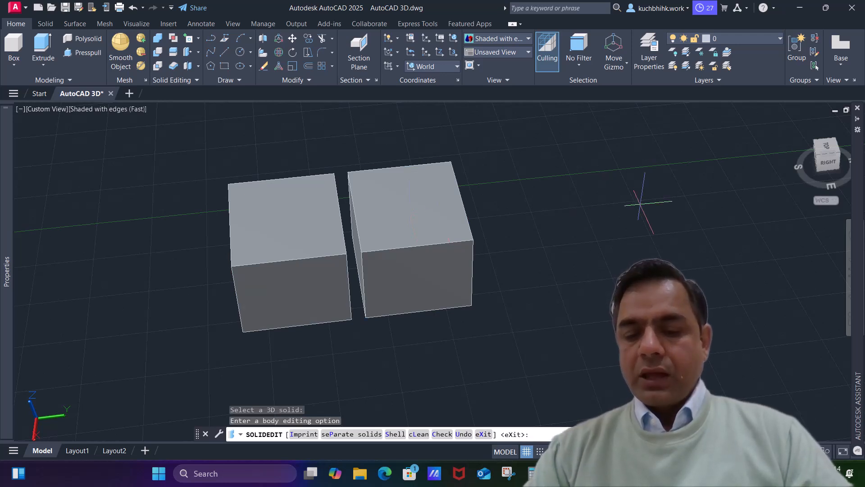
pyautogui.press('Return')
pyautogui.press('Escape')
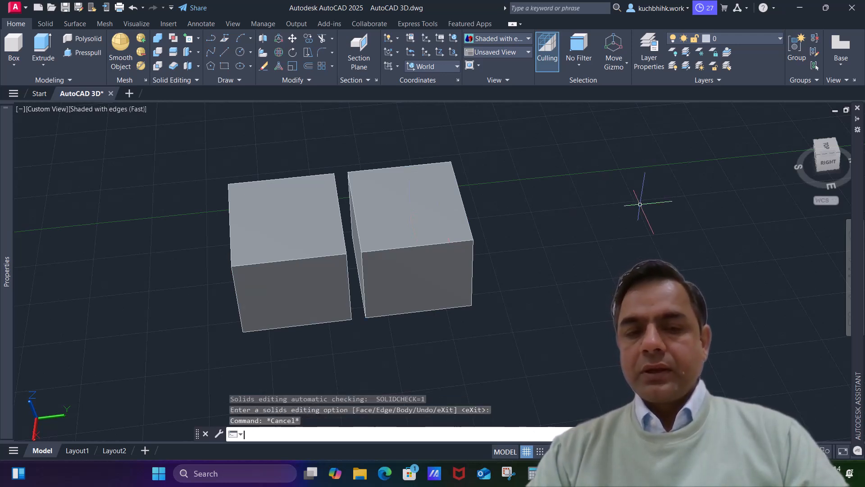
pyautogui.press('Escape')
# Select the two separated boxes one at a time to examine whether each is its own solid.
pyautogui.click(289, 232)
pyautogui.press('Escape')
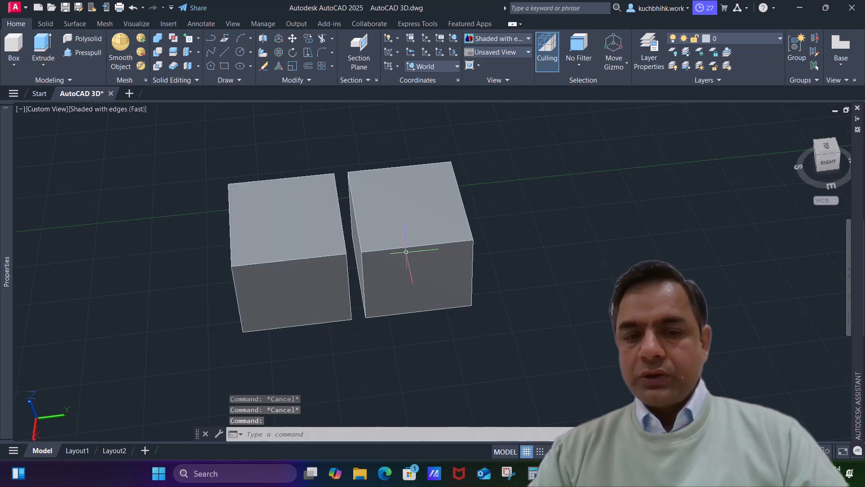
pyautogui.click(402, 235)
pyautogui.press('Escape')
pyautogui.click(296, 275)
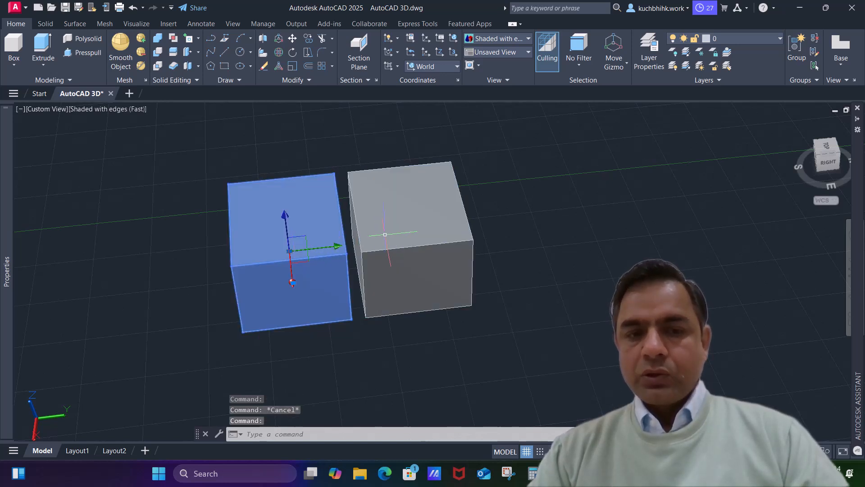
pyautogui.press('Escape')
pyautogui.scroll(3, 396, 275)
pyautogui.keyDown('shift'); pyautogui.moveTo(396, 275); pyautogui.dragTo(392, 282, button='middle'); pyautogui.keyUp('shift')
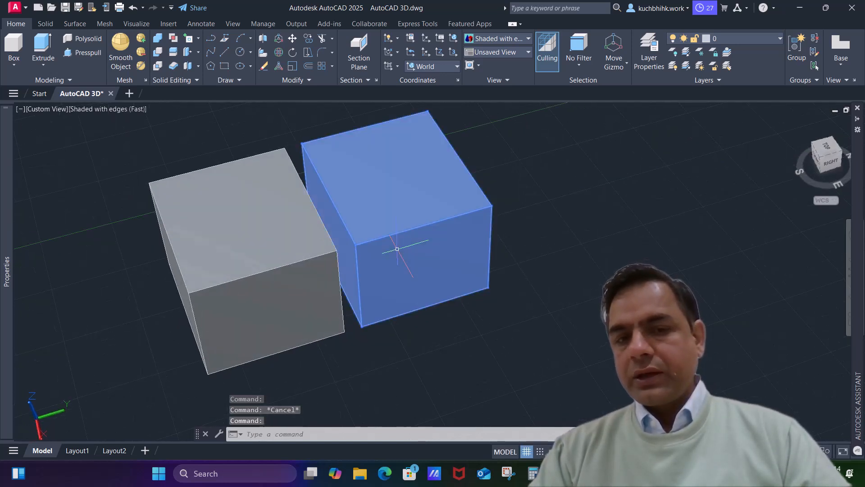
pyautogui.moveTo(396, 247); pyautogui.dragTo(516, 257, button='middle')
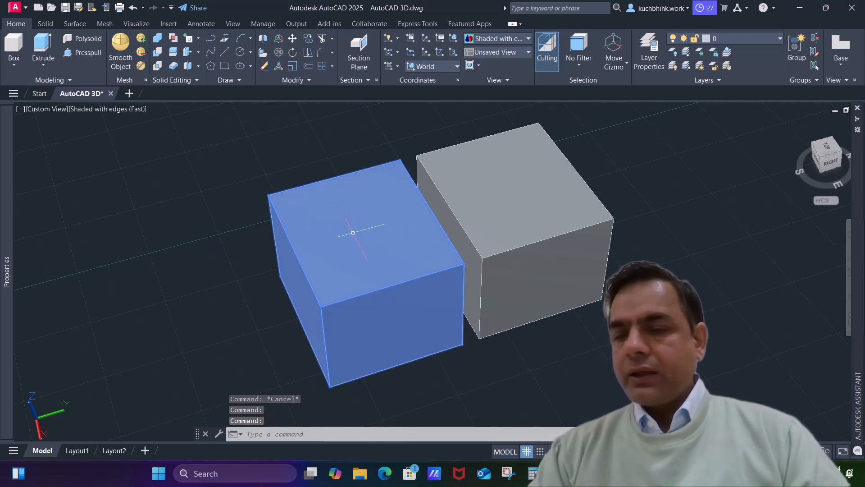
pyautogui.click(343, 252)
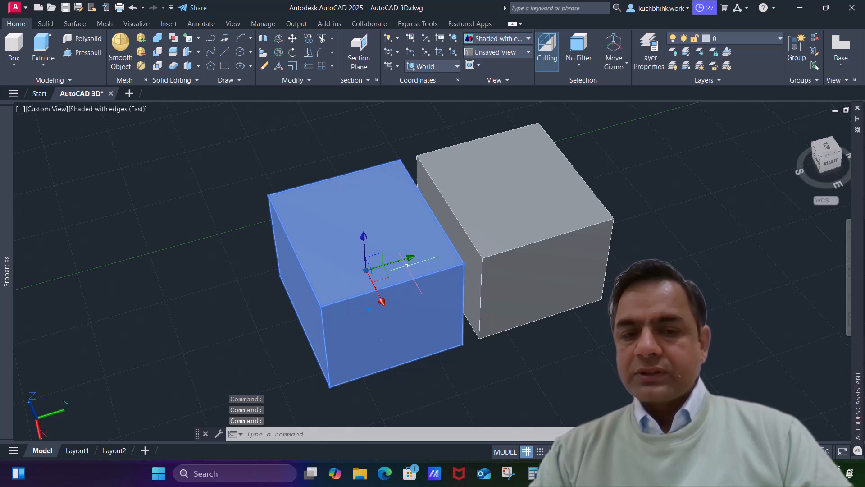
pyautogui.press('Escape')
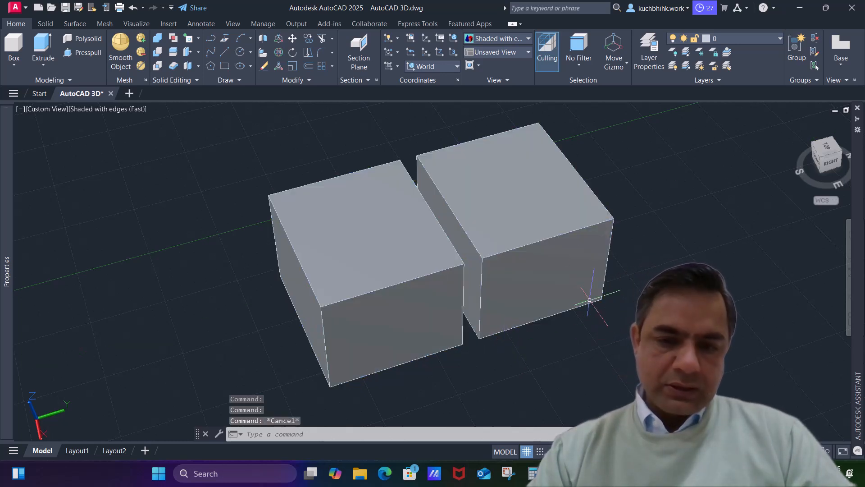
# Move the far separated box along the Y axis by its grip, away from the near box.
pyautogui.click(589, 299)
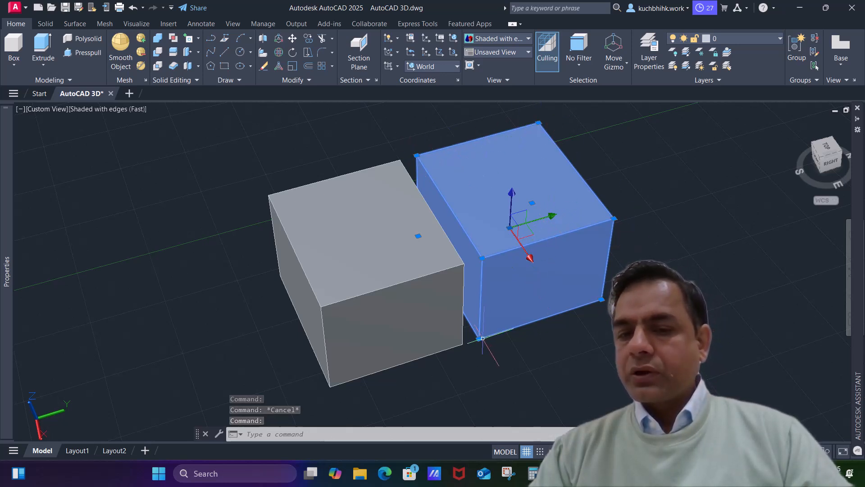
pyautogui.click(532, 202)
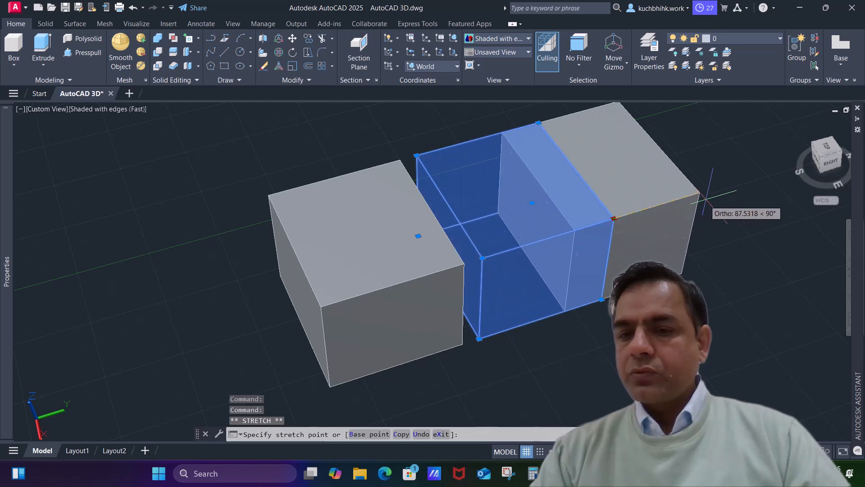
pyautogui.press('Escape')
pyautogui.click(444, 268)
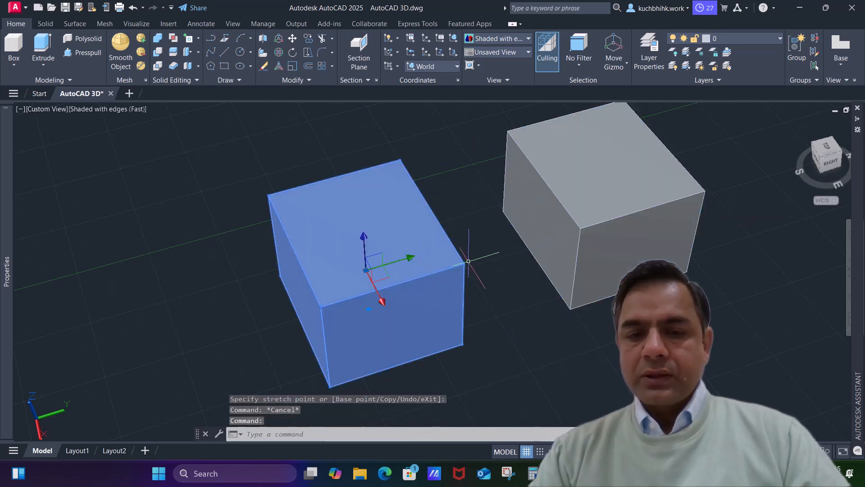
pyautogui.click(463, 264)
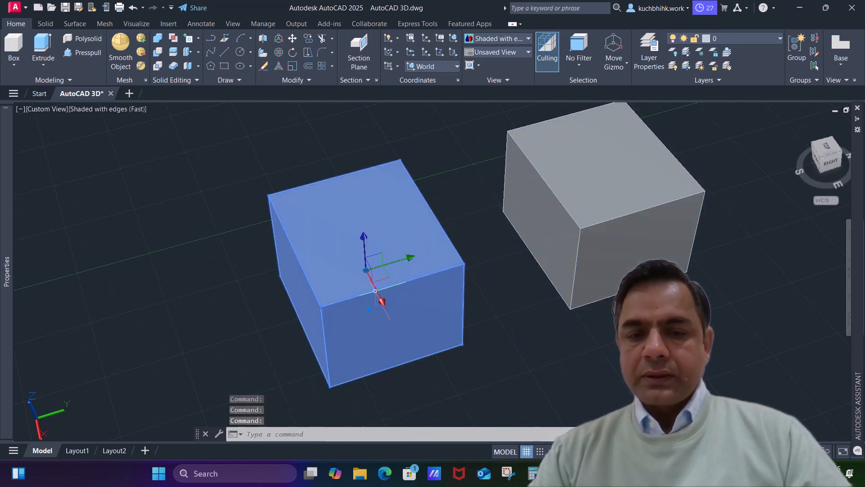
pyautogui.click(249, 306)
pyautogui.click(268, 195)
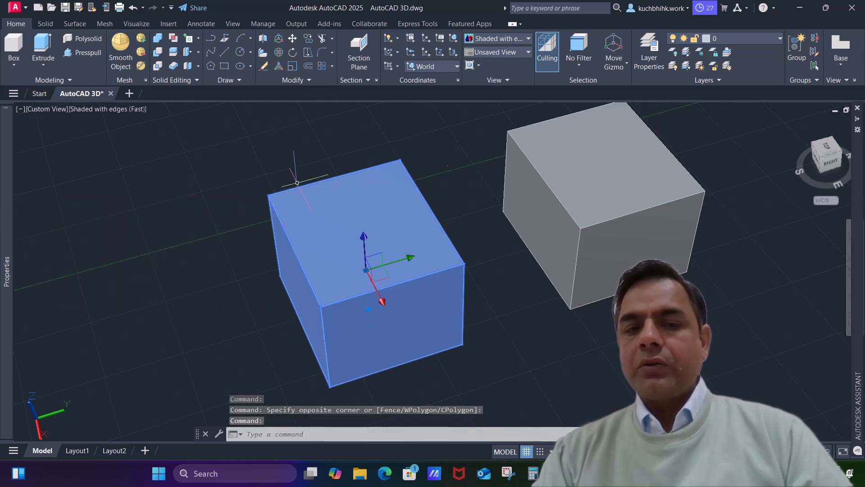
pyautogui.click(607, 232)
pyautogui.press('Escape')
# Shift the far box a little farther along the Y axis by its corner grip.
pyautogui.click(708, 185)
pyautogui.click(714, 196)
pyautogui.click(705, 191)
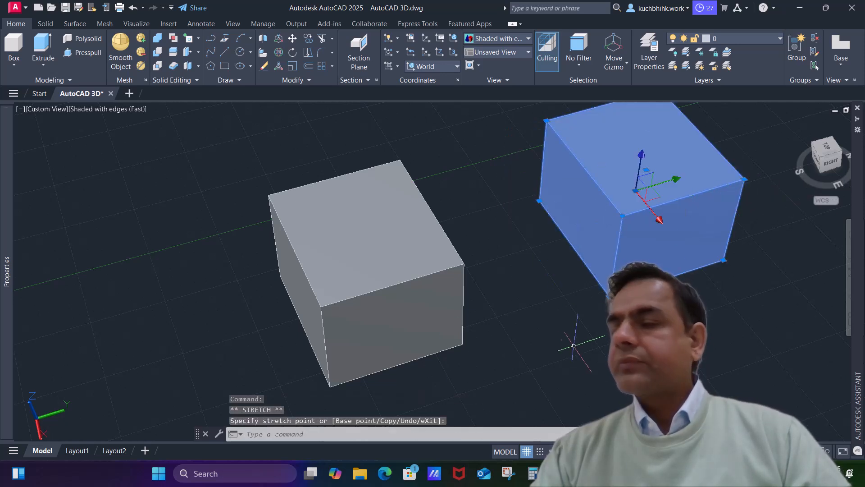
pyautogui.press('Escape')
# Move the near box along the Y axis toward the far box.
pyautogui.click(394, 287)
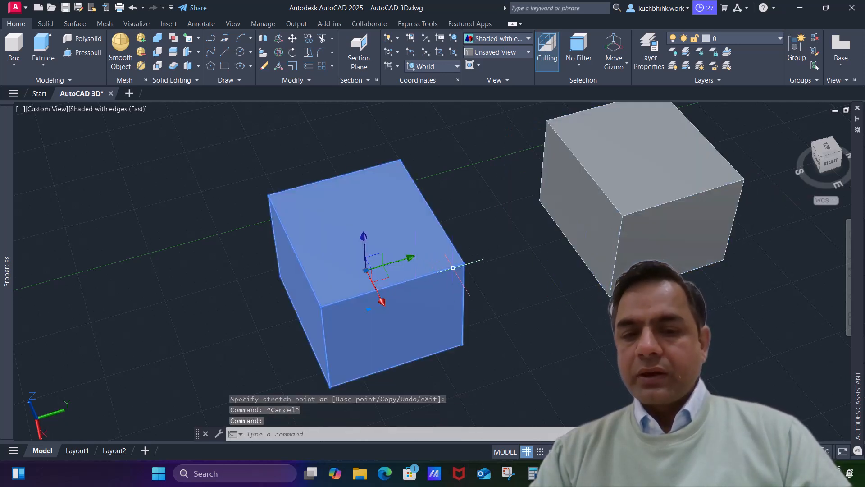
pyautogui.click(368, 310)
pyautogui.click(410, 259)
pyautogui.click(473, 241)
pyautogui.press('Escape')
# Move the far box along the Y axis to widen the gap between the two boxes.
pyautogui.click(654, 193)
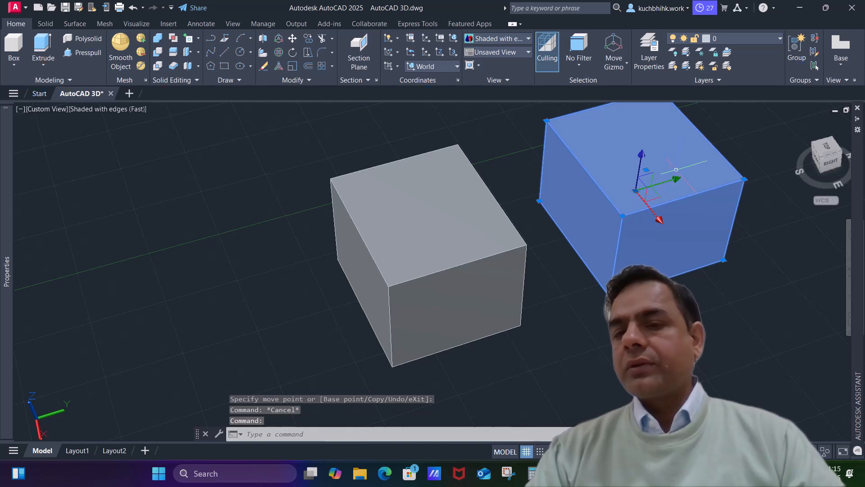
pyautogui.click(676, 178)
pyautogui.click(743, 158)
pyautogui.press('Escape')
# Presspull the ring between the two concentric circles into the large box to cut a circular groove.
pyautogui.scroll(-5, 538, 269)
pyautogui.moveTo(480, 282); pyautogui.dragTo(551, 222, button='middle')
pyautogui.moveTo(245, 302); pyautogui.dragTo(373, 257, button='middle')
pyautogui.scroll(4, 481, 259)
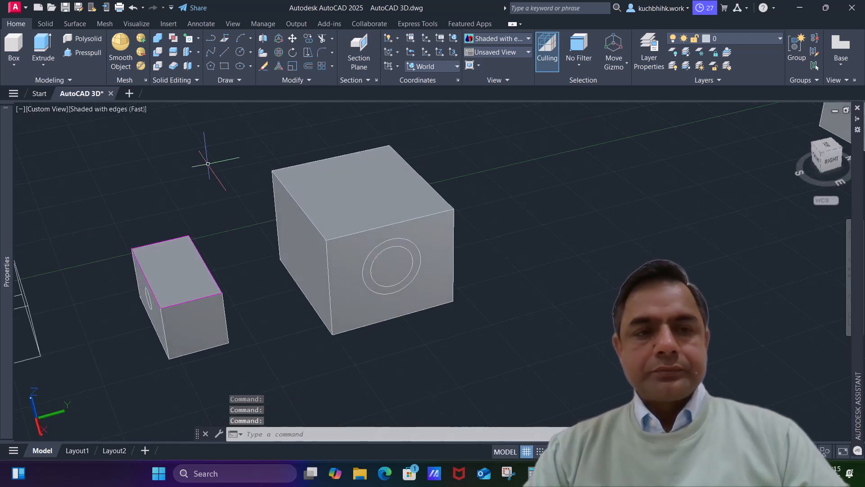
pyautogui.click(81, 52)
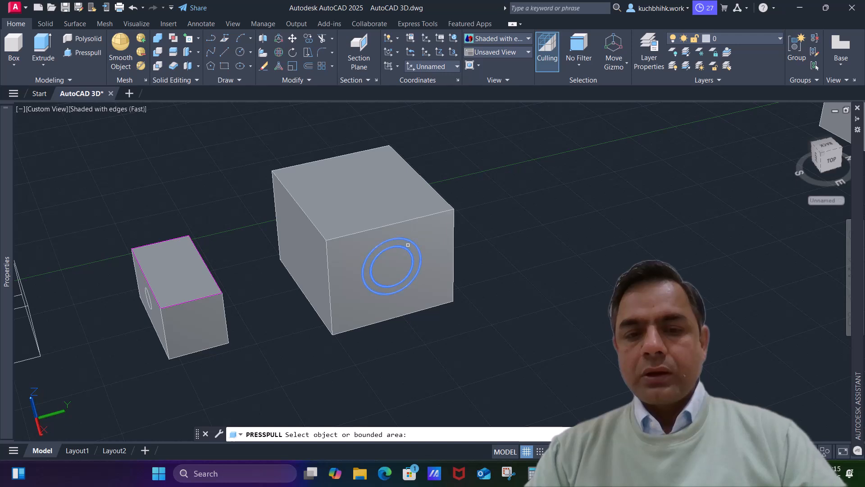
pyautogui.click(394, 242)
pyautogui.click(301, 169)
pyautogui.press('Escape')
pyautogui.moveTo(448, 286)
pyautogui.keyDown('shift'); pyautogui.mouseDown(button='middle')
pyautogui.moveTo(409, 238)
pyautogui.moveTo(464, 249)
pyautogui.moveTo(349, 249)
pyautogui.moveTo(361, 257)
pyautogui.moveTo(449, 231)
pyautogui.moveTo(460, 293)
pyautogui.mouseUp(button='middle'); pyautogui.keyUp('shift')
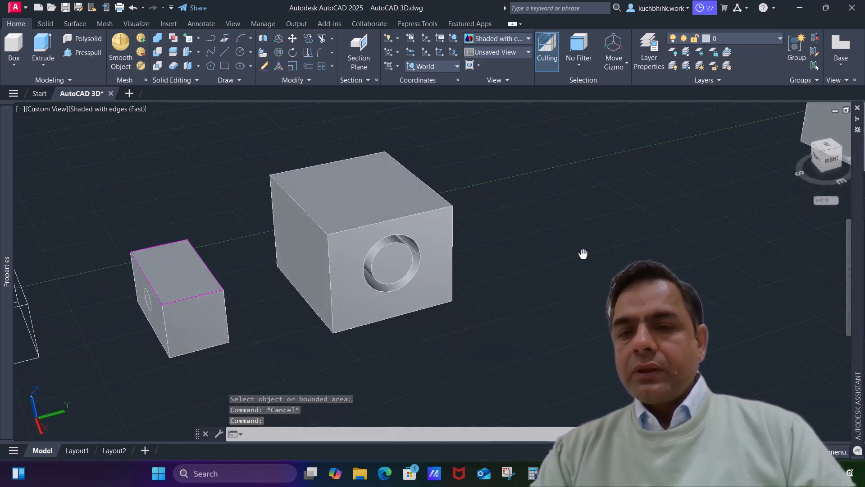
# Move the grooved box alone along the Y axis, away from its two original circles.
pyautogui.moveTo(555, 249); pyautogui.dragTo(108, 316, button='middle')
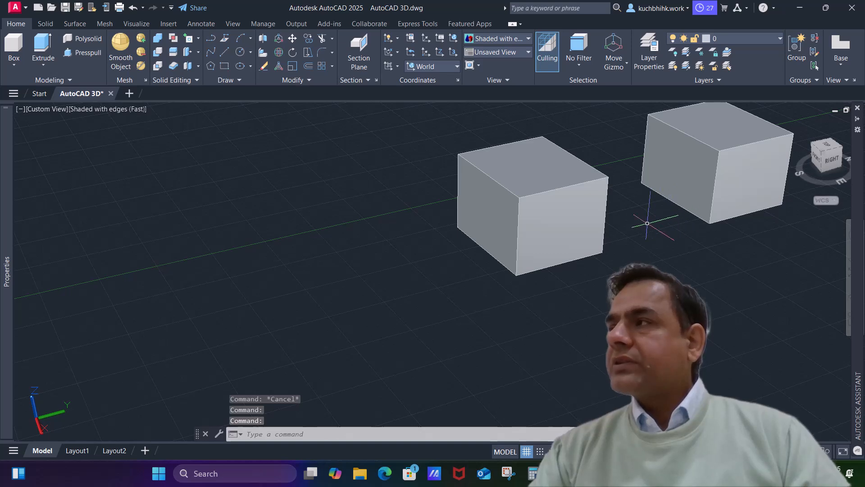
pyautogui.moveTo(418, 246); pyautogui.dragTo(663, 181, button='middle')
pyautogui.moveTo(320, 358); pyautogui.dragTo(446, 290, button='middle')
pyautogui.scroll(4, 453, 259)
pyautogui.keyDown('shift'); pyautogui.moveTo(464, 238); pyautogui.dragTo(431, 271, button='middle'); pyautogui.keyUp('shift')
pyautogui.click(434, 265)
pyautogui.scroll(-2, 433, 265)
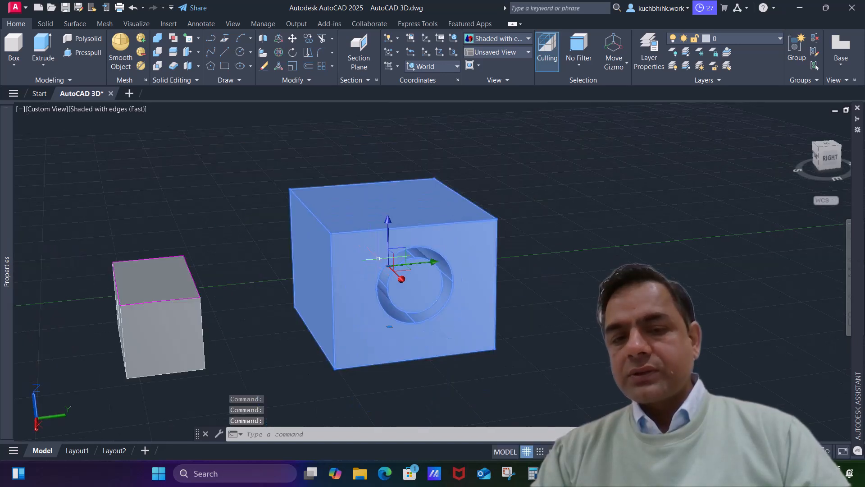
pyautogui.click(426, 266)
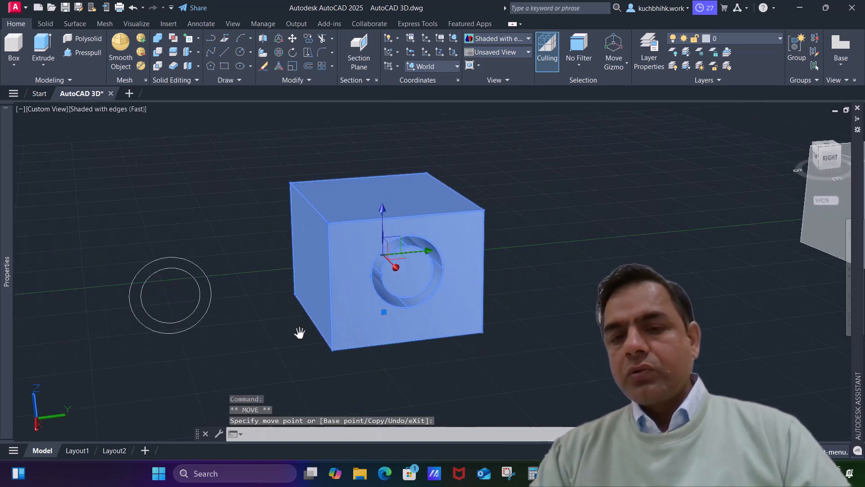
pyautogui.press('Escape')
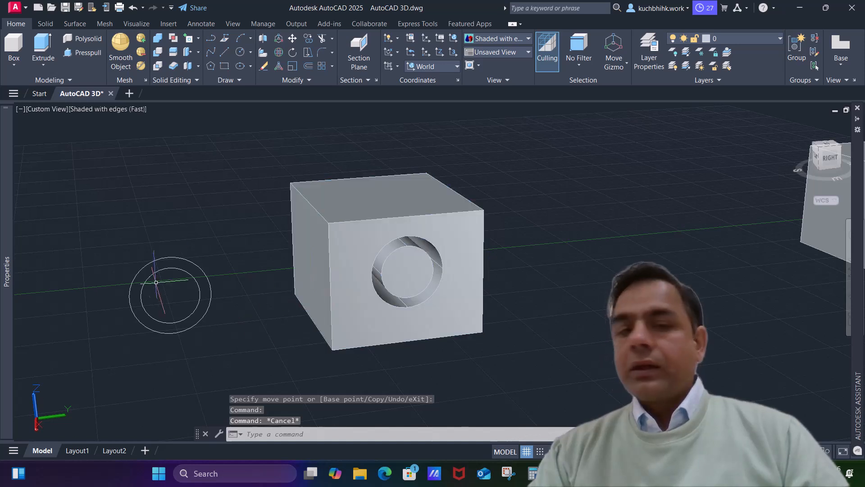
# Separate the disjoint volumes of the grooved box into independent solids and finish the solid editing command.
pyautogui.click(188, 67)
pyautogui.click(436, 212)
pyautogui.rightClick(566, 230)
pyautogui.click(586, 239)
pyautogui.rightClick(535, 180)
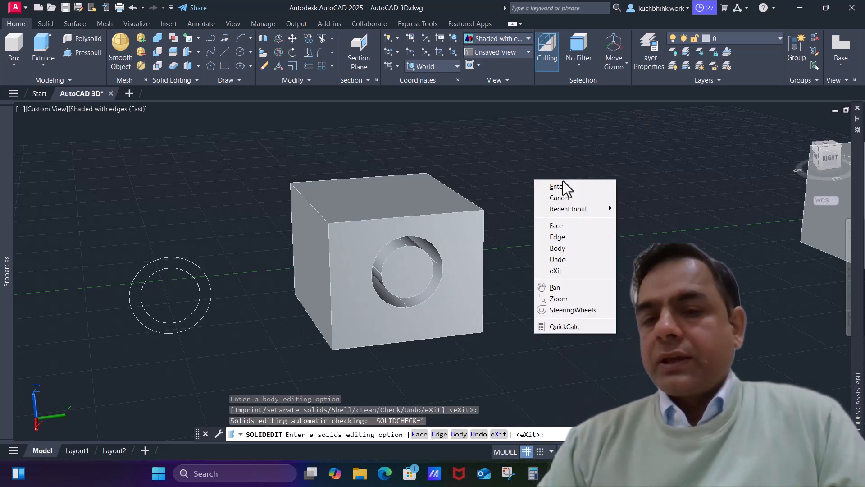
pyautogui.click(563, 187)
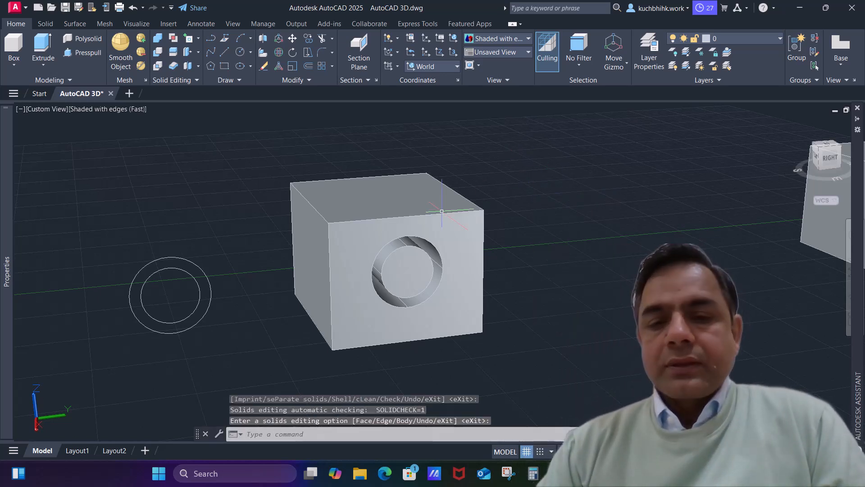
# Move the outer box along the Y axis, away from the separated inner cylinder.
pyautogui.click(443, 211)
pyautogui.click(425, 250)
pyautogui.click(615, 232)
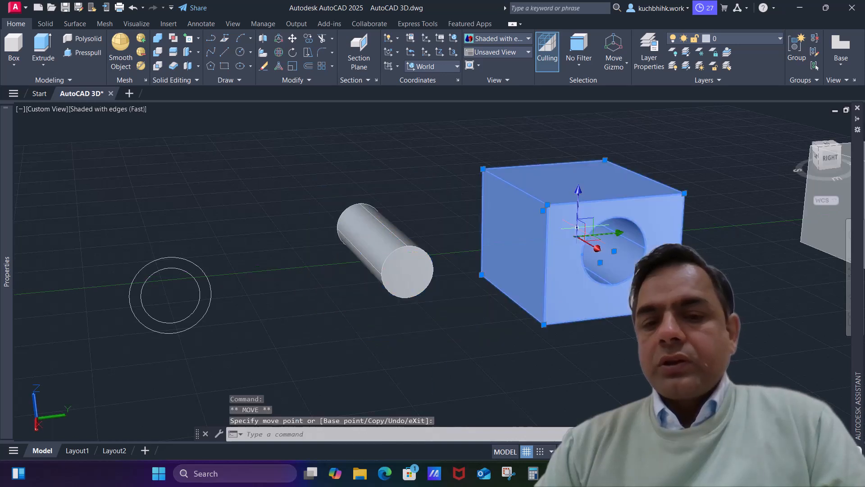
pyautogui.press('Escape')
pyautogui.moveTo(494, 309); pyautogui.dragTo(374, 310, button='middle')
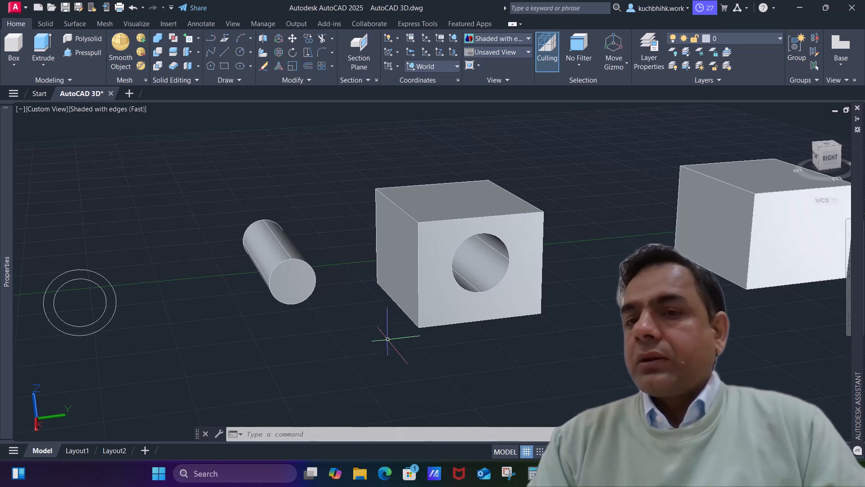
pyautogui.keyDown('shift'); pyautogui.moveTo(432, 249); pyautogui.dragTo(468, 263, button='middle'); pyautogui.keyUp('shift')
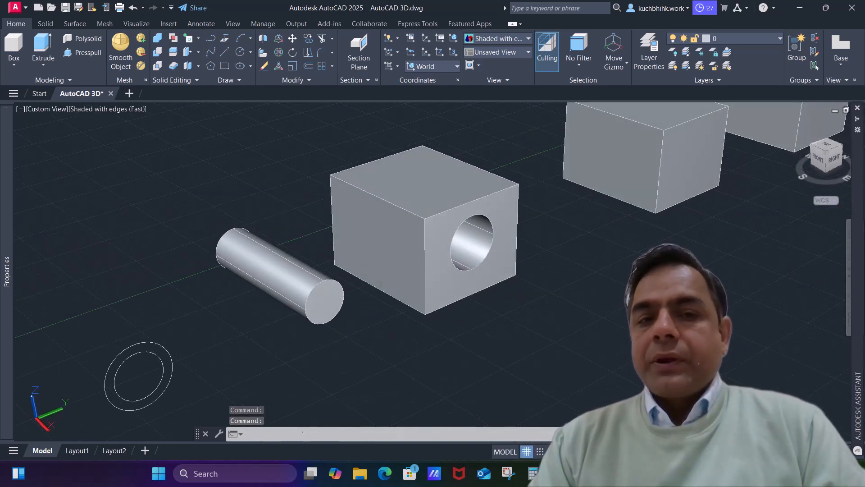
pyautogui.moveTo(399, 247); pyautogui.dragTo(479, 235, button='middle')
pyautogui.click(198, 52)
pyautogui.click(197, 53)
pyautogui.click(198, 67)
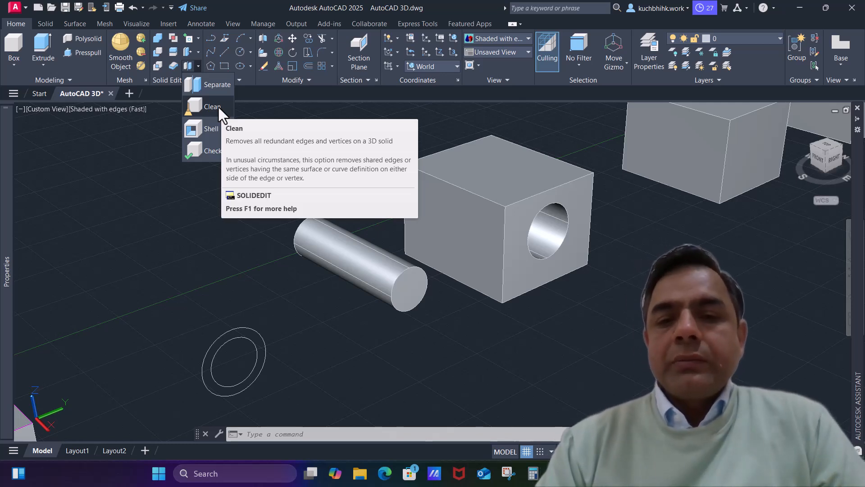
pyautogui.click(706, 254)
pyautogui.moveTo(677, 197); pyautogui.dragTo(341, 350, button='middle')
pyautogui.scroll(1, 407, 273)
pyautogui.scroll(2, 441, 271)
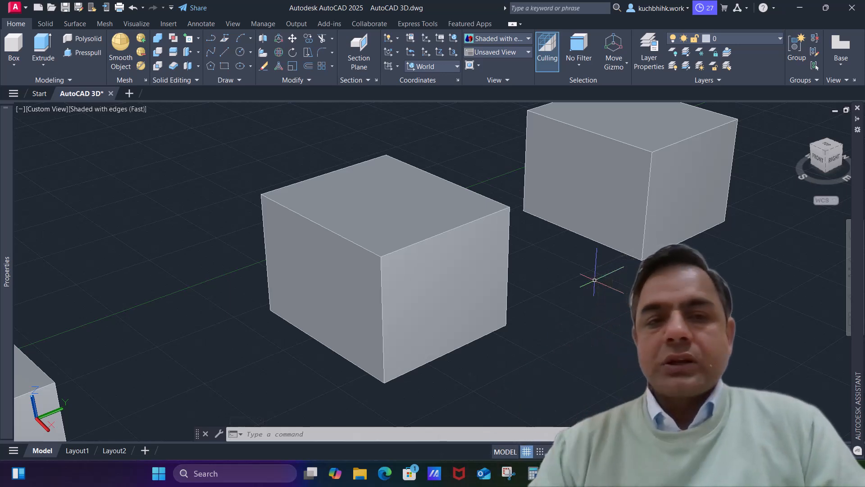
pyautogui.click(293, 38)
pyautogui.click(348, 235)
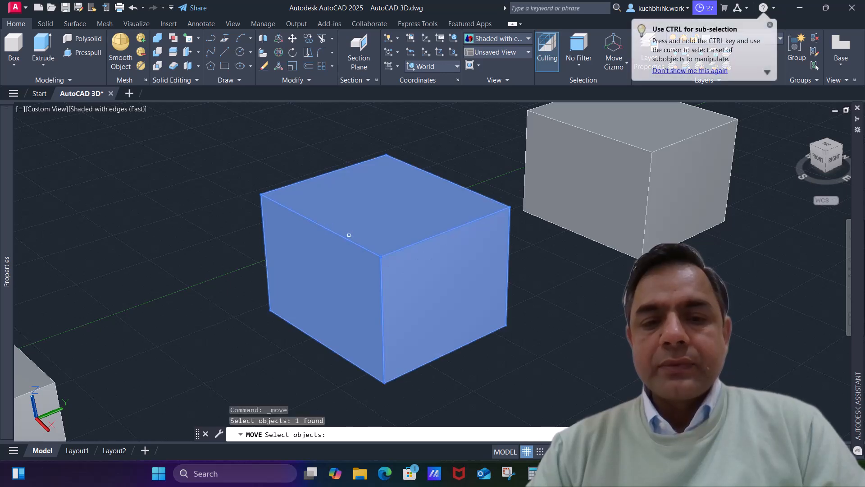
pyautogui.press('Escape')
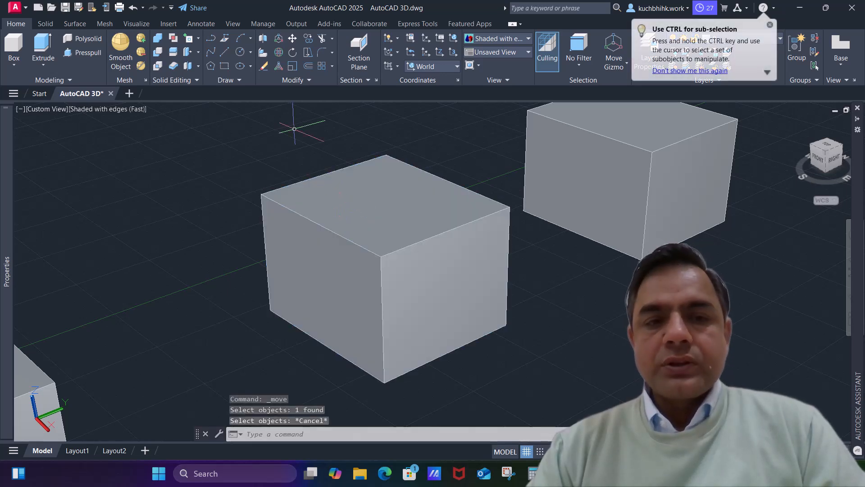
pyautogui.click(199, 37)
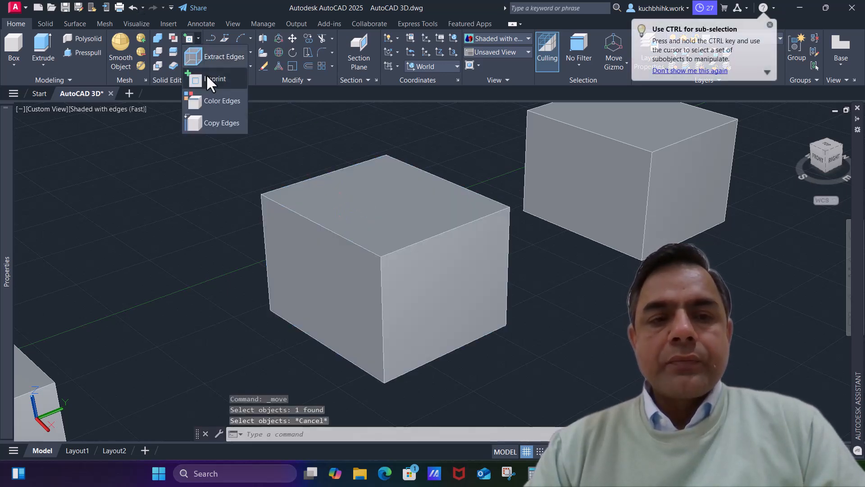
pyautogui.click(203, 102)
pyautogui.click(343, 236)
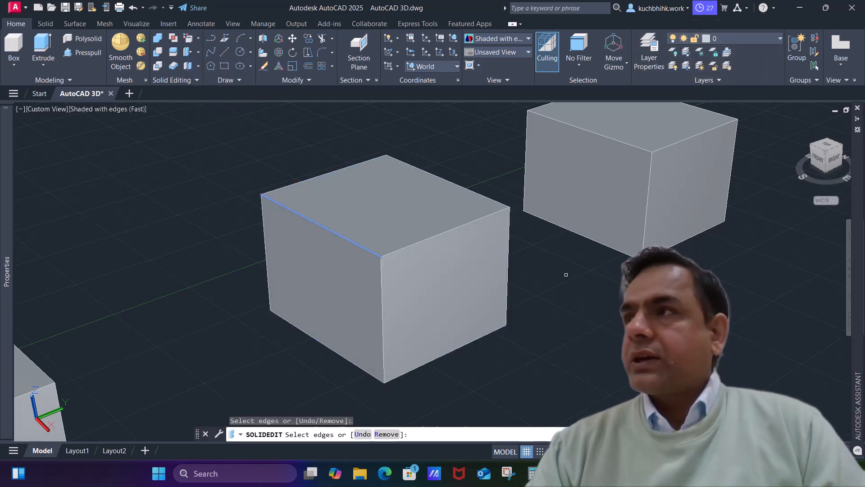
pyautogui.click(419, 242)
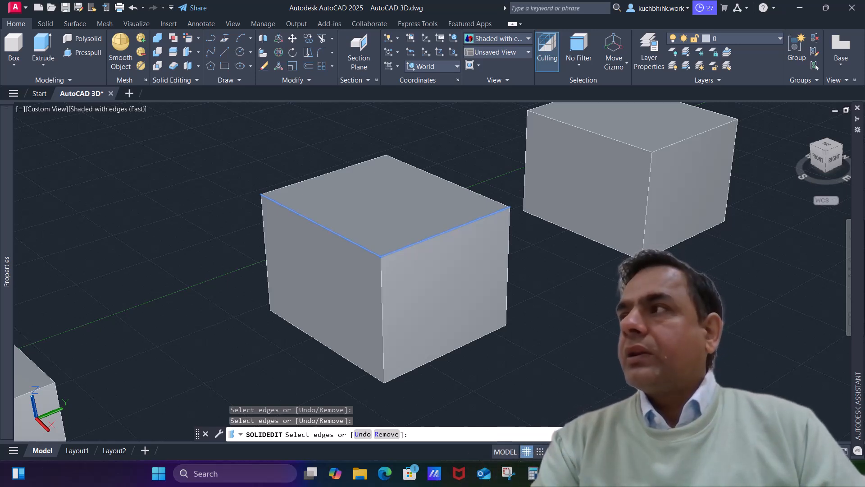
pyautogui.press('Escape')
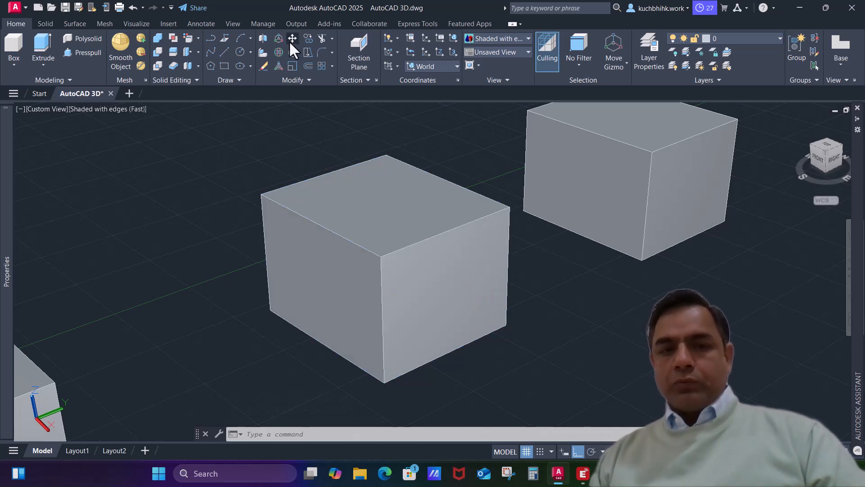
# Move the far box by its lower front corner to the near box's matching lower corner so their side faces meet.
pyautogui.click(293, 40)
pyautogui.click(703, 238)
pyautogui.press('Return')
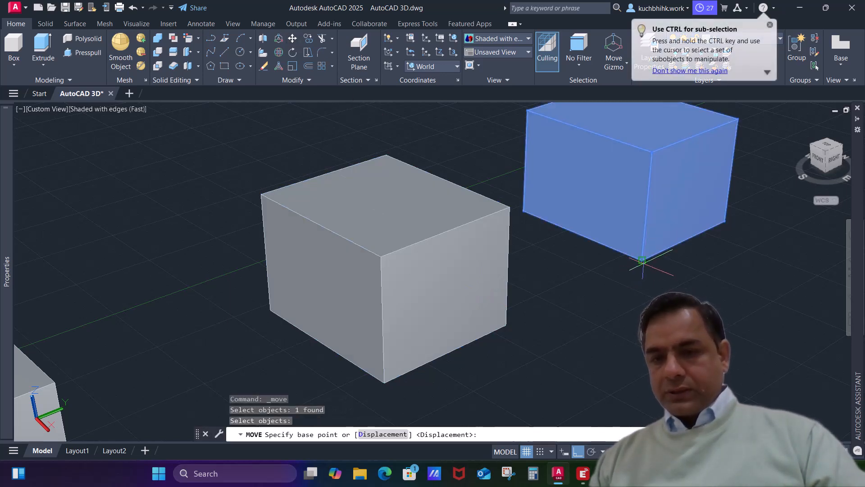
pyautogui.click(643, 261)
pyautogui.click(507, 324)
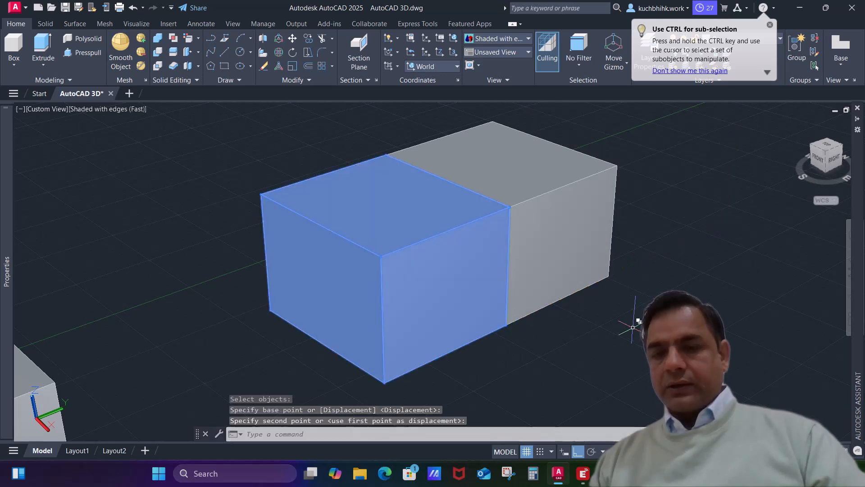
pyautogui.press('Escape')
pyautogui.press('Escape')
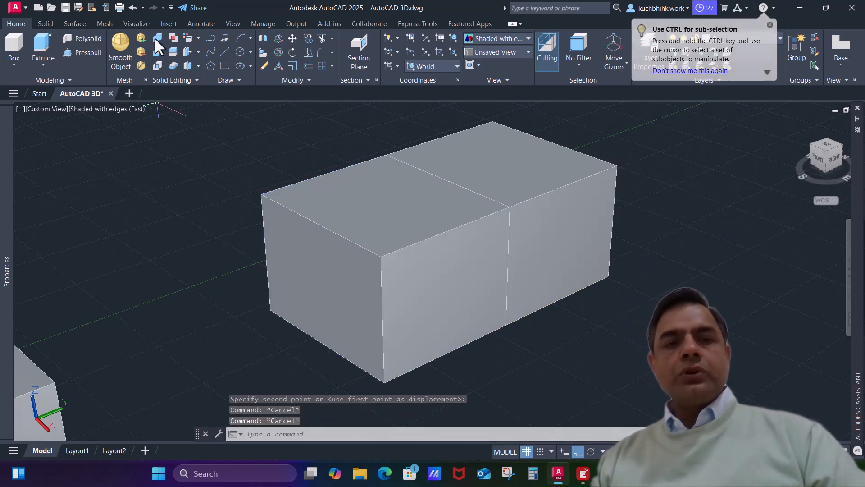
# Unite the two adjoining boxes into one solid with Union.
pyautogui.click(157, 39)
pyautogui.click(654, 144)
pyautogui.click(432, 280)
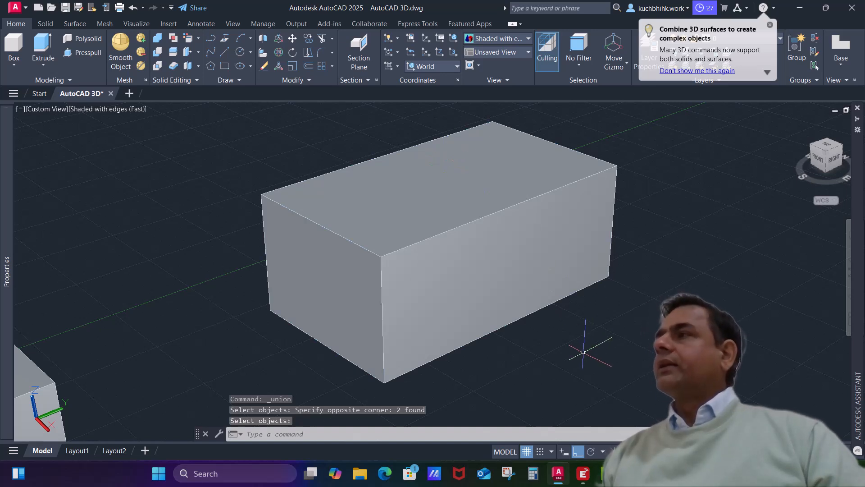
pyautogui.keyDown('shift'); pyautogui.moveTo(616, 348); pyautogui.dragTo(563, 359, button='middle'); pyautogui.keyUp('shift')
pyautogui.press('Return')
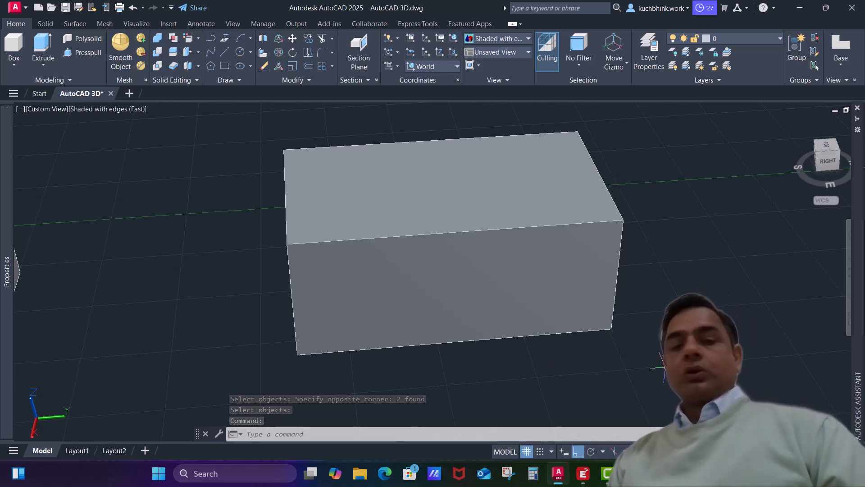
# Run the Clean body edit on the united box to remove redundant edges and vertices, and leave the command.
pyautogui.click(198, 66)
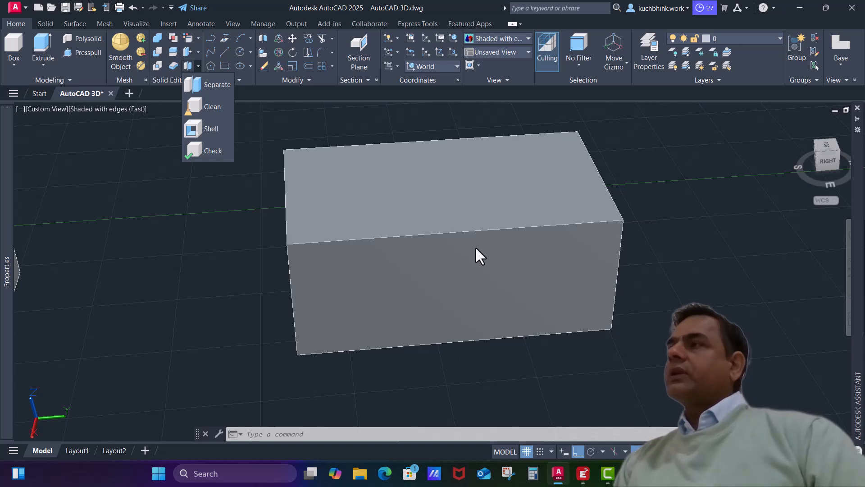
pyautogui.click(207, 105)
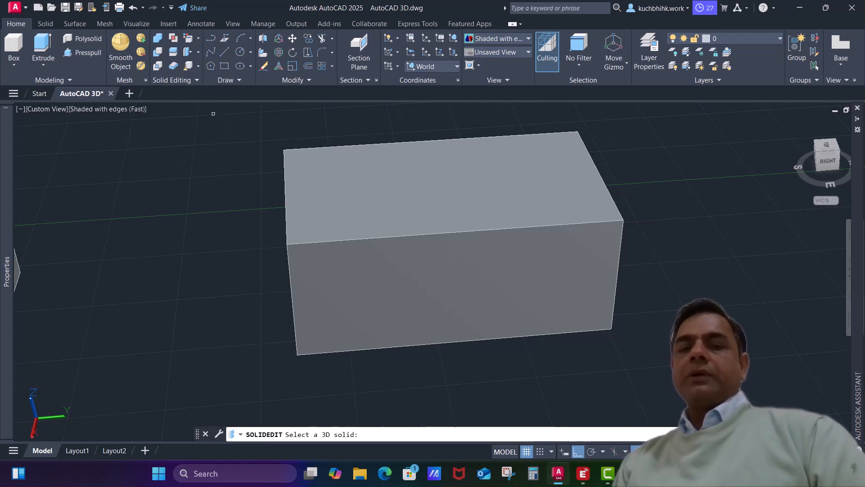
pyautogui.click(467, 232)
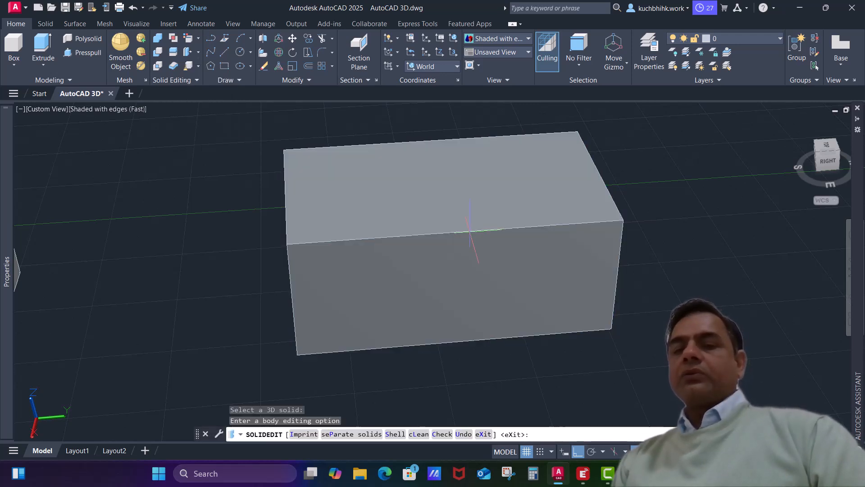
pyautogui.press('Escape')
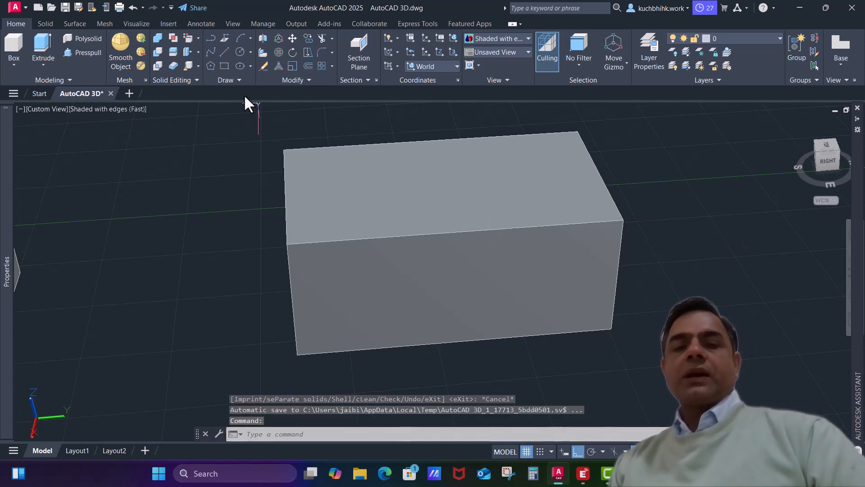
# Shell the united box with its top face removed and a shell offset distance of 1.
pyautogui.click(197, 66)
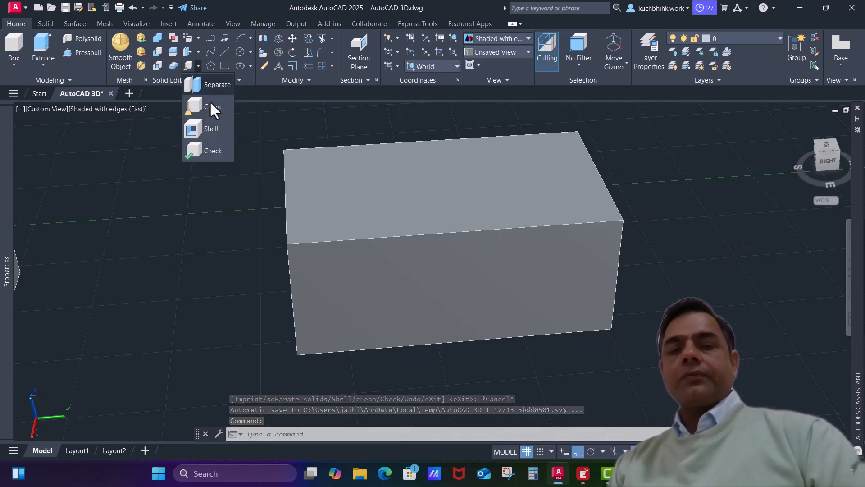
pyautogui.click(218, 130)
pyautogui.keyDown('shift'); pyautogui.moveTo(214, 211); pyautogui.dragTo(235, 216, button='middle'); pyautogui.keyUp('shift')
pyautogui.click(427, 217)
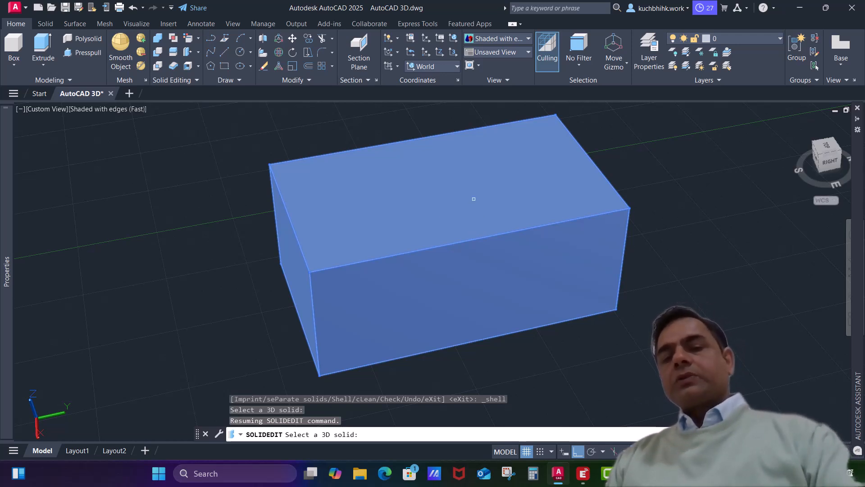
pyautogui.click(421, 232)
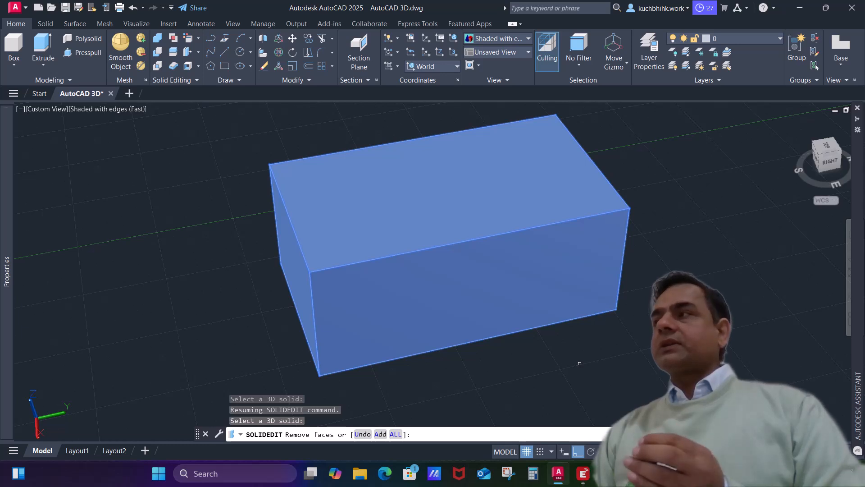
pyautogui.click(484, 189)
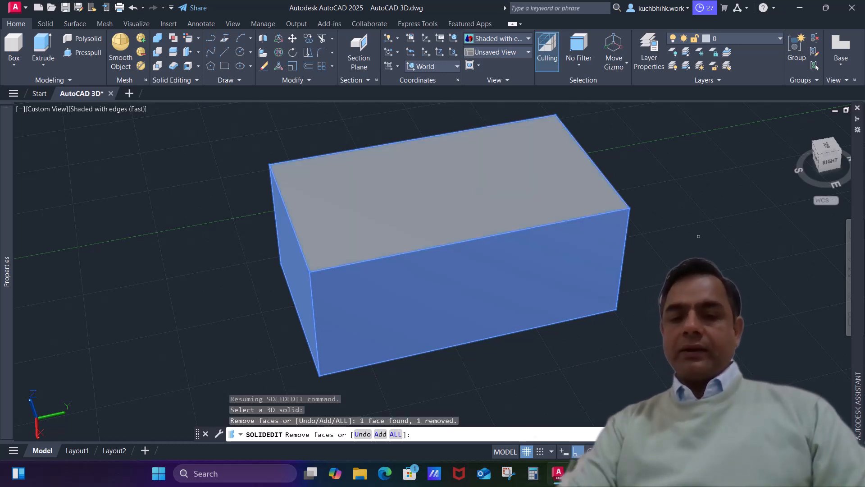
pyautogui.press('Return')
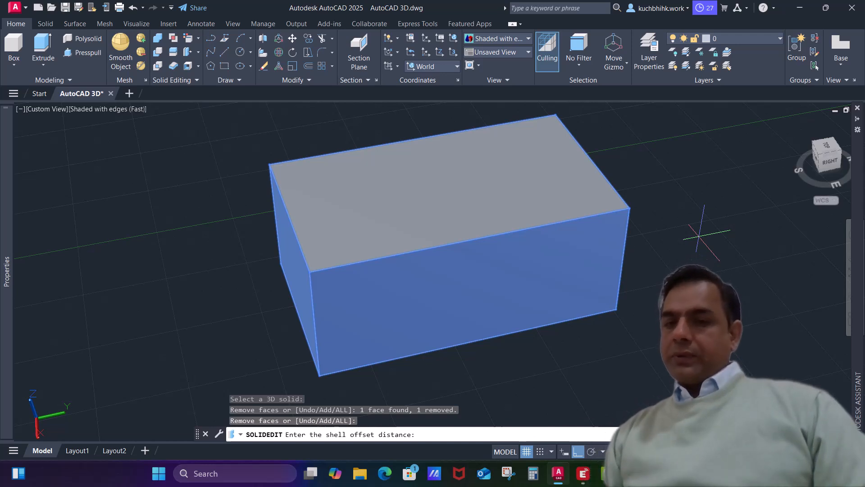
pyautogui.write('1')
pyautogui.press('Return')
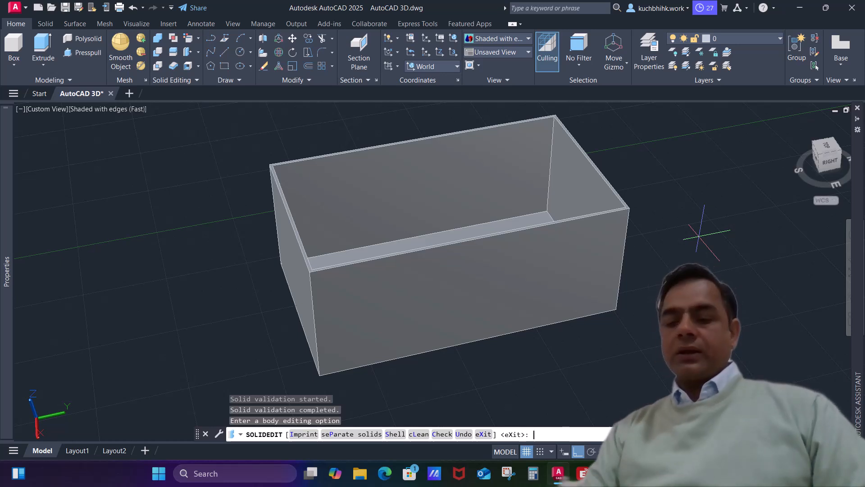
pyautogui.press('Return')
pyautogui.press('Return')
# Create an upright cylinder of freehand radius and height in the empty space beside the shelled box.
pyautogui.moveTo(701, 235); pyautogui.dragTo(449, 305, button='middle')
pyautogui.click(13, 63)
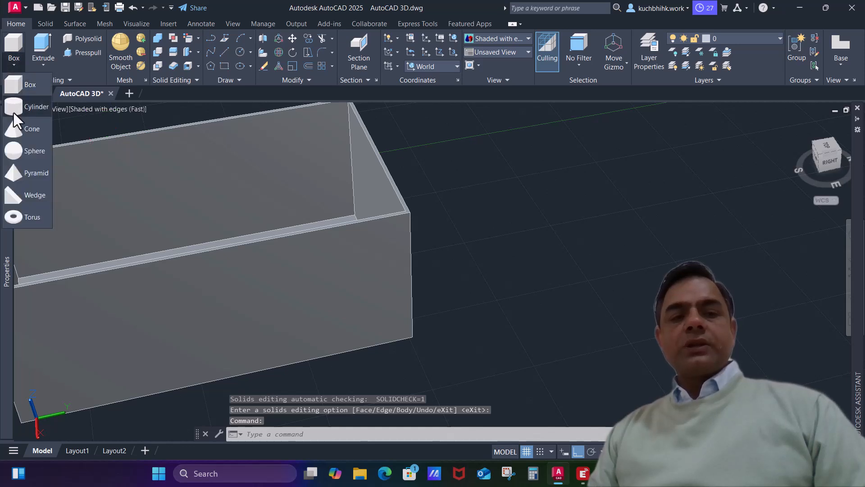
pyautogui.click(13, 114)
pyautogui.click(581, 279)
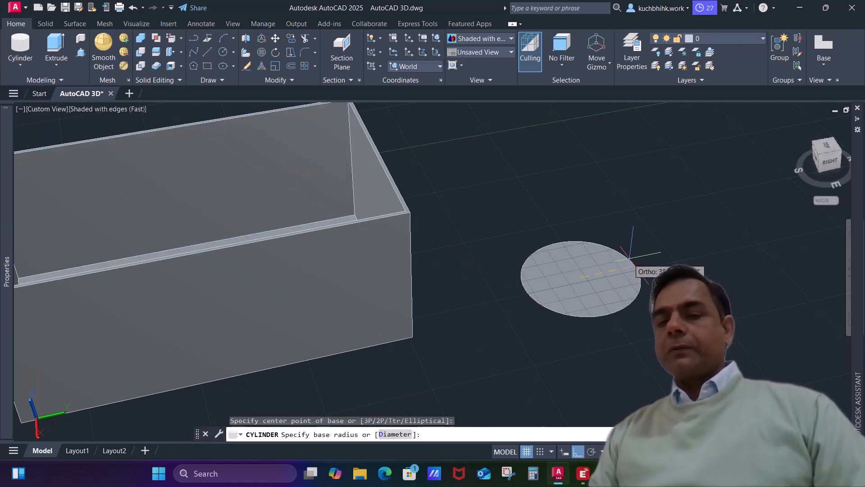
pyautogui.click(630, 258)
pyautogui.click(636, 143)
pyautogui.moveTo(605, 183); pyautogui.dragTo(536, 291, button='middle')
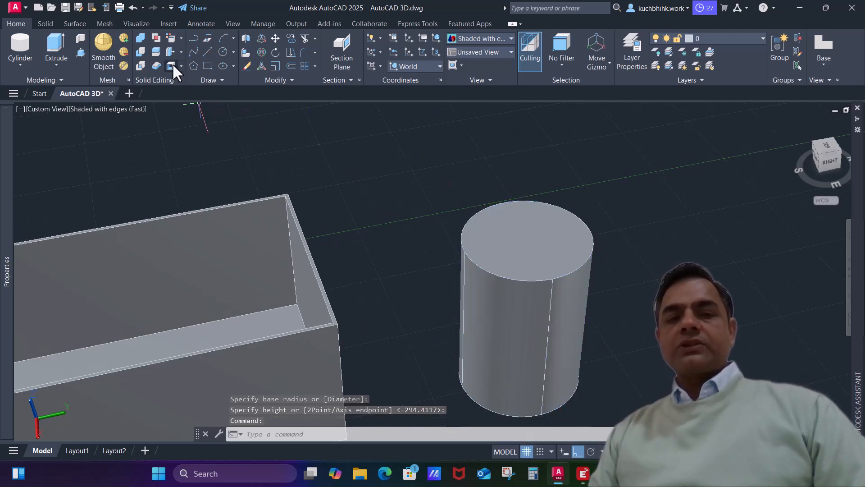
# Shell the upright cylinder with its top face removed and a shell offset distance of 2, and leave the command.
pyautogui.write('solidedit')
pyautogui.press('Return')
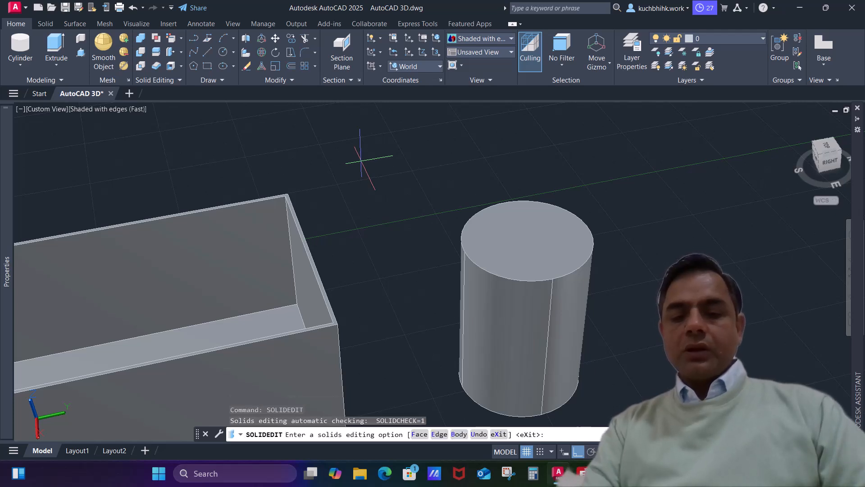
pyautogui.click(459, 434)
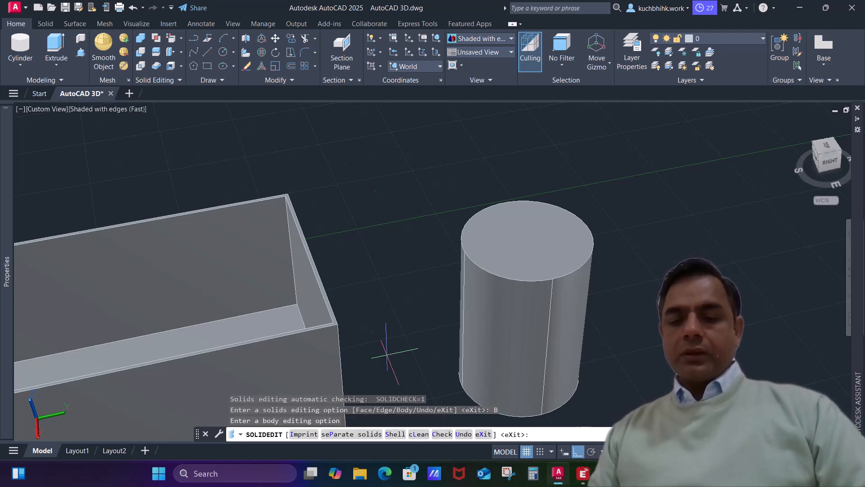
pyautogui.click(396, 434)
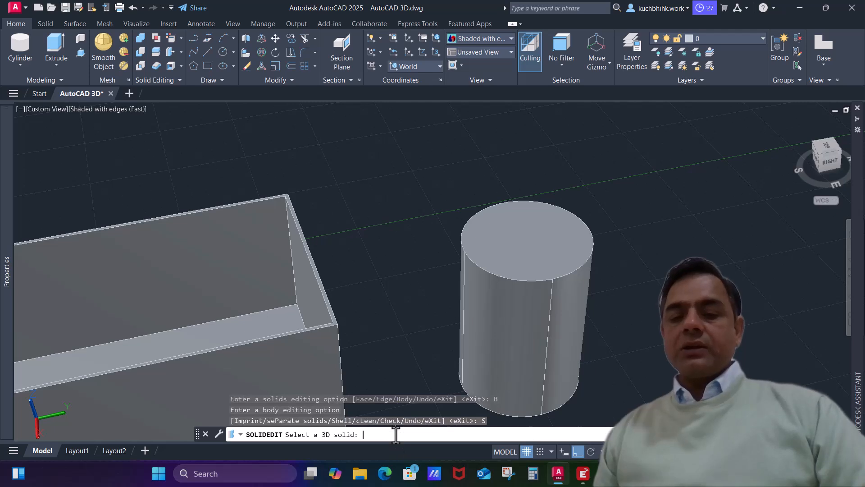
pyautogui.click(526, 305)
pyautogui.moveTo(675, 318); pyautogui.dragTo(637, 278, button='middle')
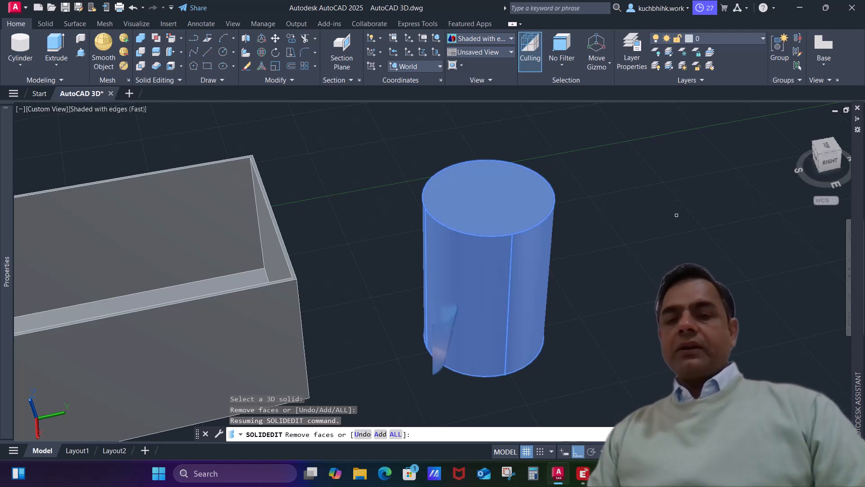
pyautogui.click(502, 195)
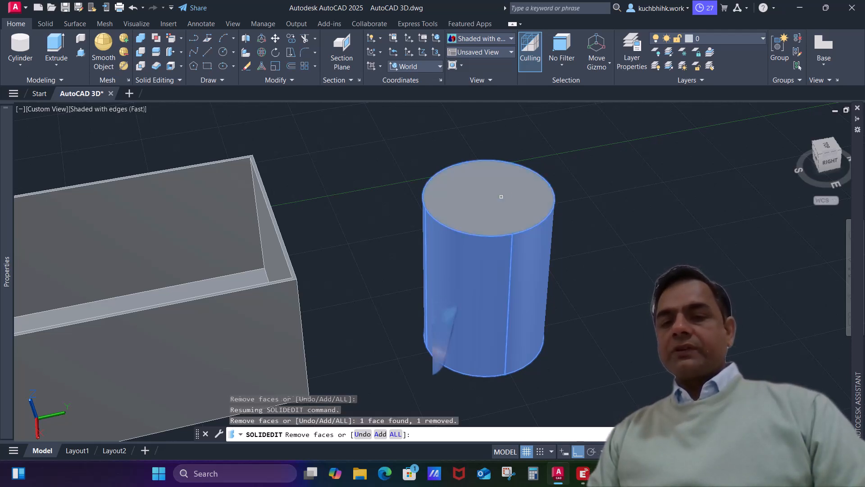
pyautogui.press('Return')
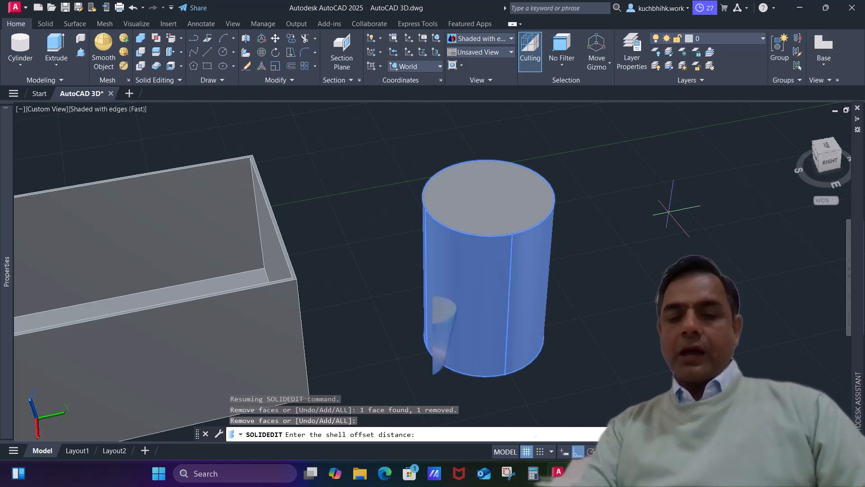
pyautogui.write('2')
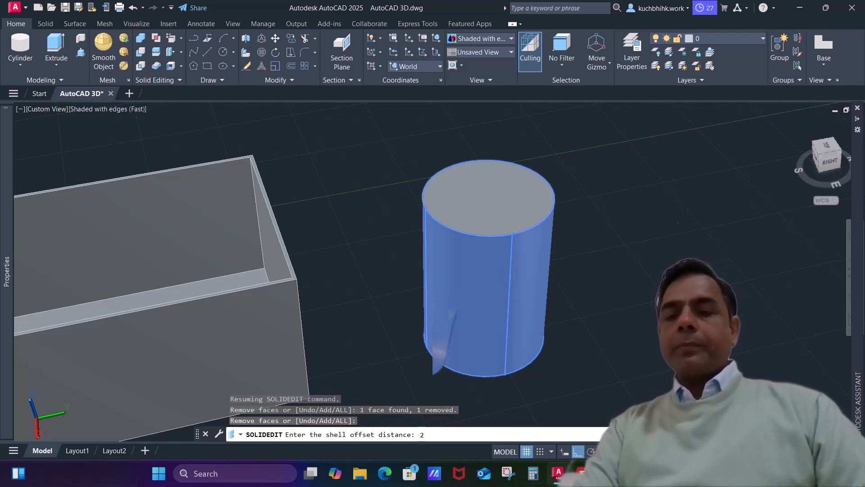
pyautogui.press('Return')
pyautogui.press('Escape')
# Run the Check body edit on the shelled box to verify that it is a valid 3D solid.
pyautogui.moveTo(604, 188)
pyautogui.keyDown('shift'); pyautogui.mouseDown(button='middle')
pyautogui.moveTo(598, 266)
pyautogui.moveTo(604, 188)
pyautogui.mouseUp(button='middle'); pyautogui.keyUp('shift')
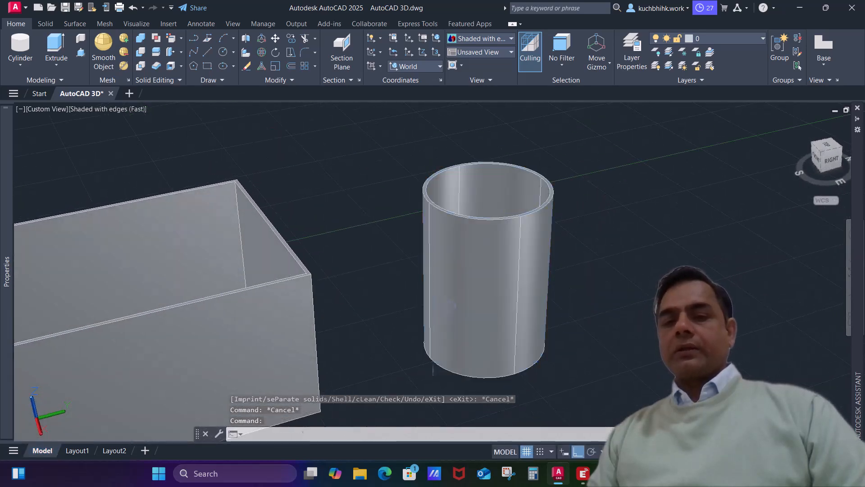
pyautogui.scroll(3, 492, 322)
pyautogui.scroll(-3, 493, 321)
pyautogui.keyDown('shift'); pyautogui.moveTo(492, 321); pyautogui.dragTo(446, 270, button='middle'); pyautogui.keyUp('shift')
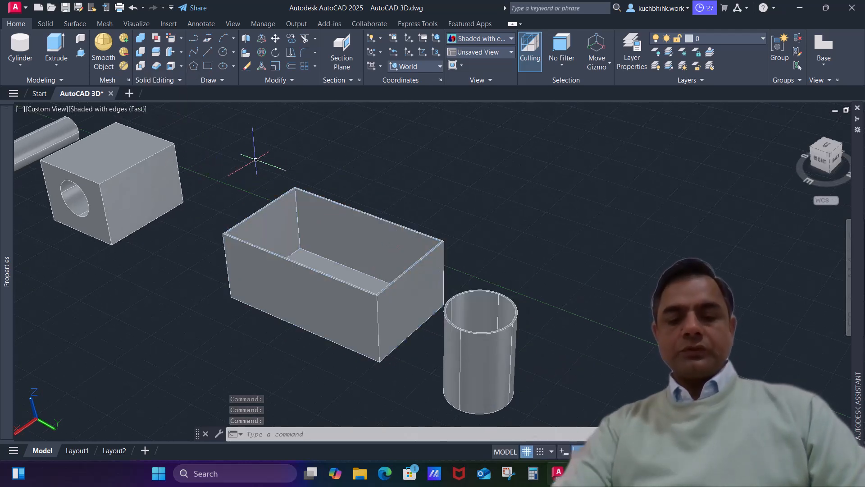
pyautogui.write('solidedit')
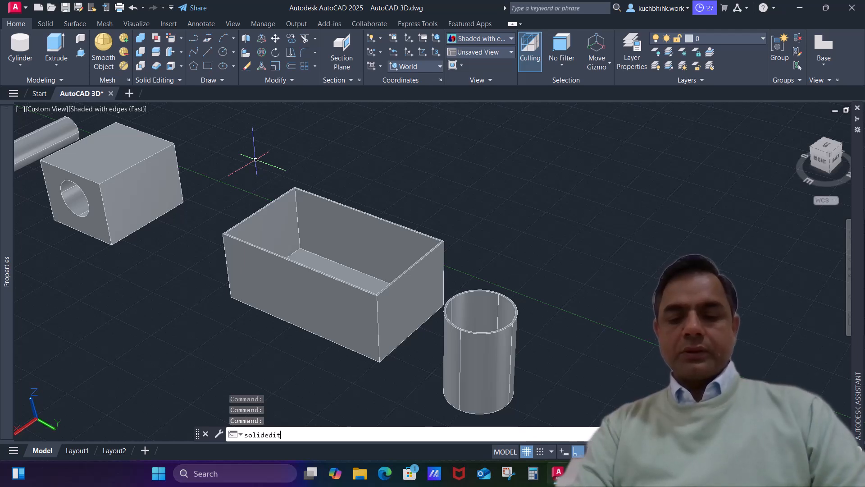
pyautogui.press('Return')
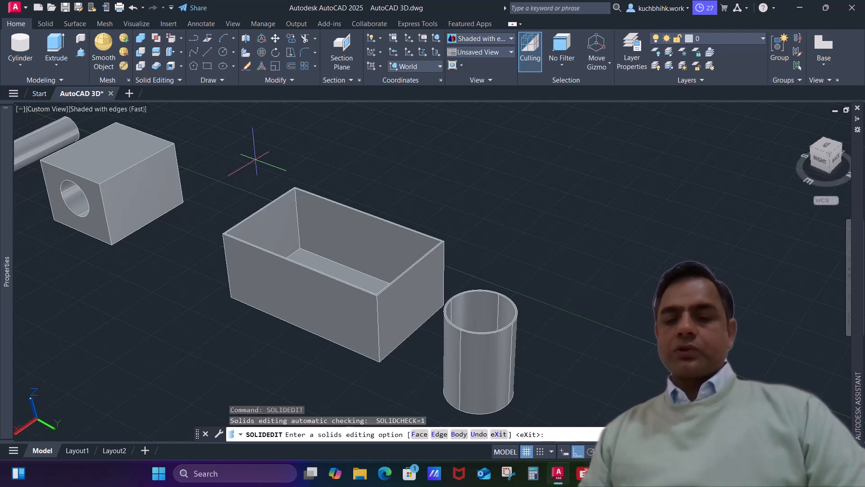
pyautogui.click(459, 433)
pyautogui.click(441, 434)
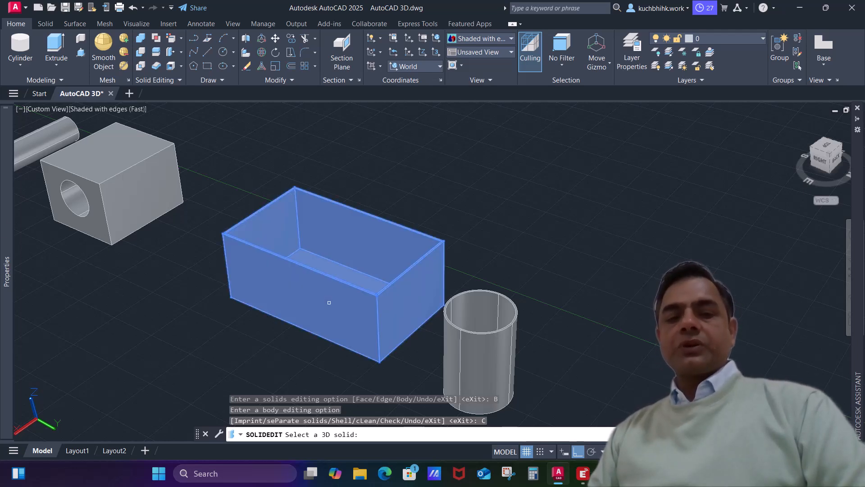
pyautogui.click(293, 278)
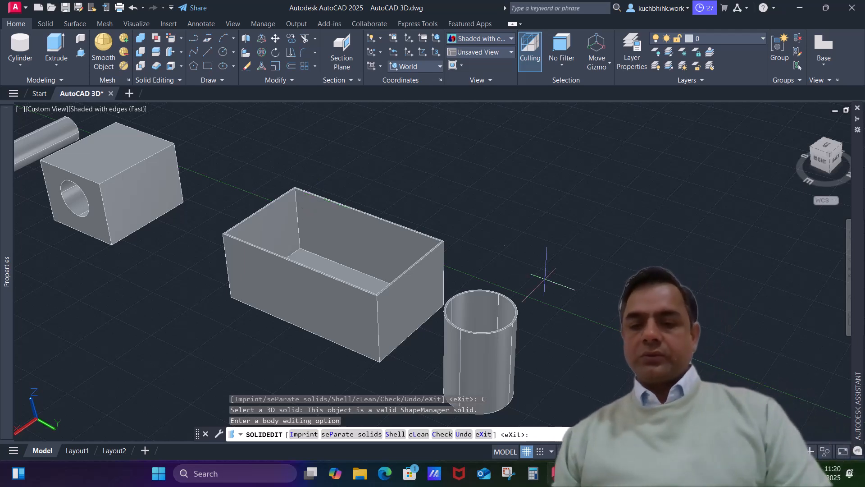
pyautogui.moveTo(607, 474)
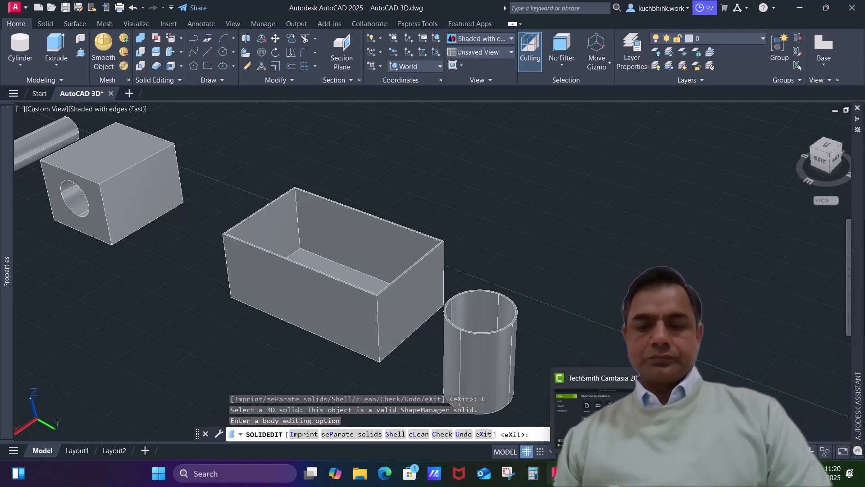